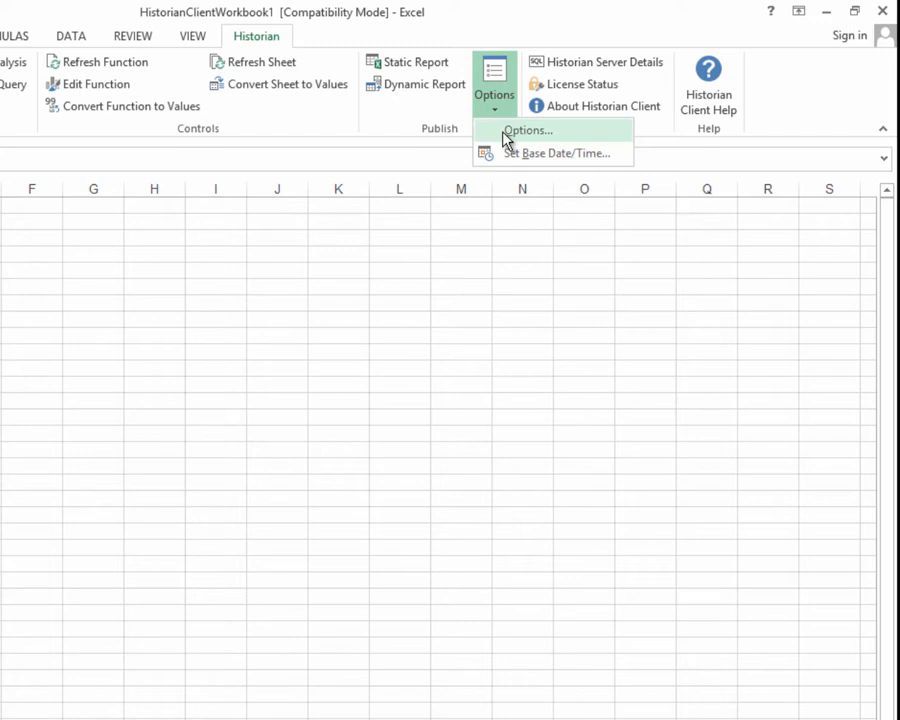
# - Open the Historian client options and turn on italics for the heading in the format settings
pyautogui.click(506, 132)
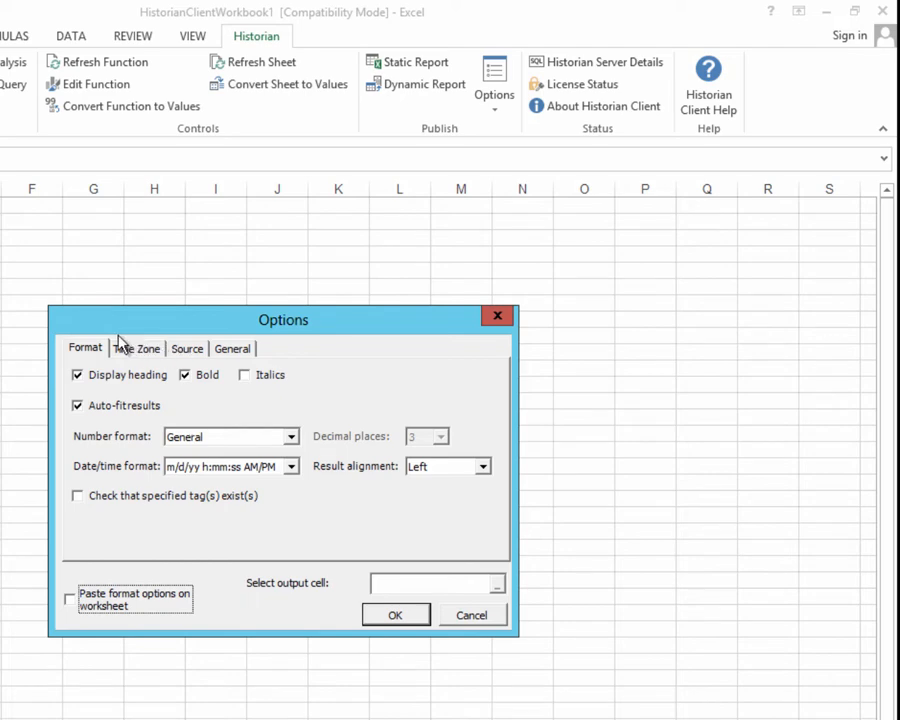
pyautogui.click(93, 352)
pyautogui.click(244, 379)
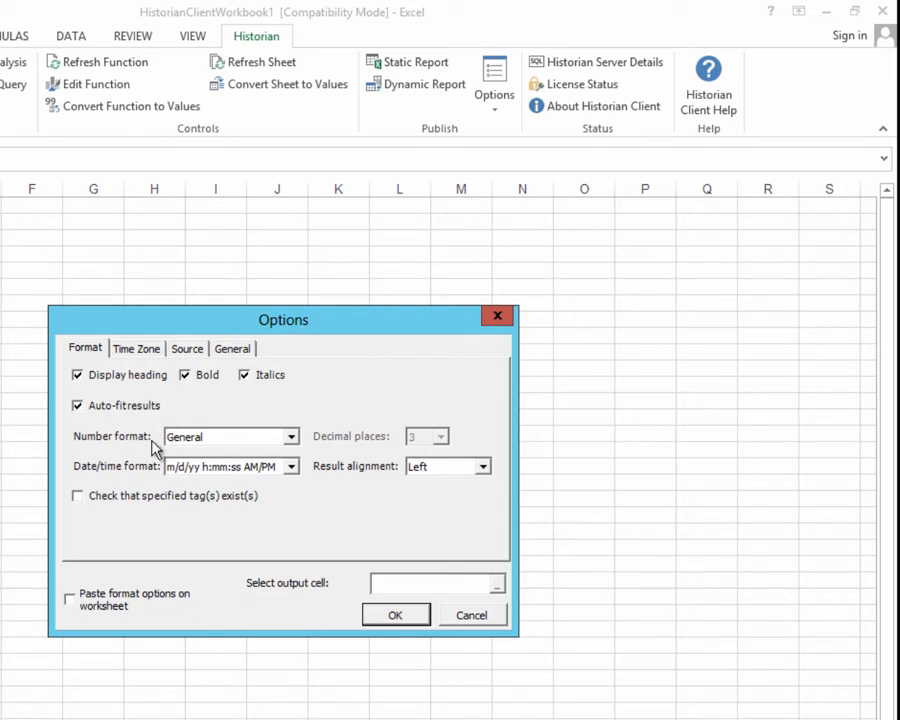
# - Try the Fixed number format and its decimal places choices, and return the number format to General
pyautogui.click(292, 440)
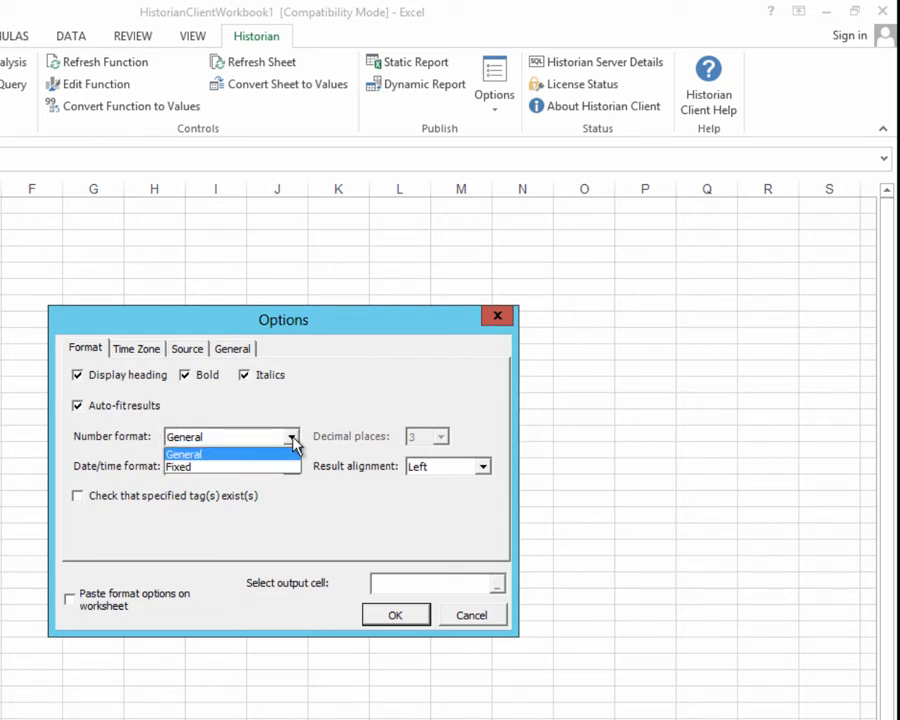
pyautogui.click(291, 467)
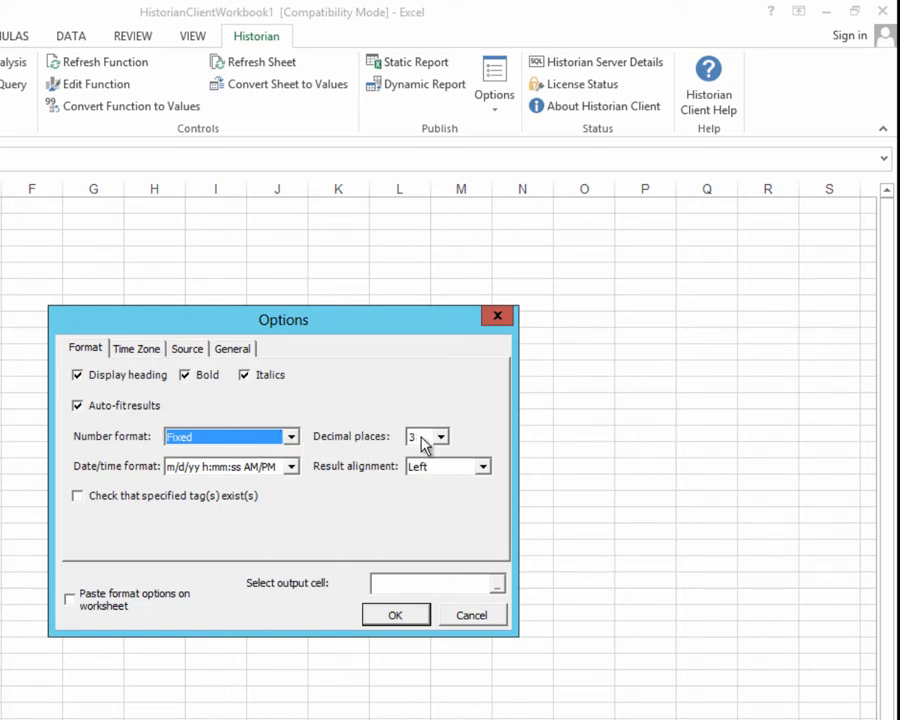
pyautogui.click(441, 440)
pyautogui.click(441, 440)
pyautogui.click(291, 437)
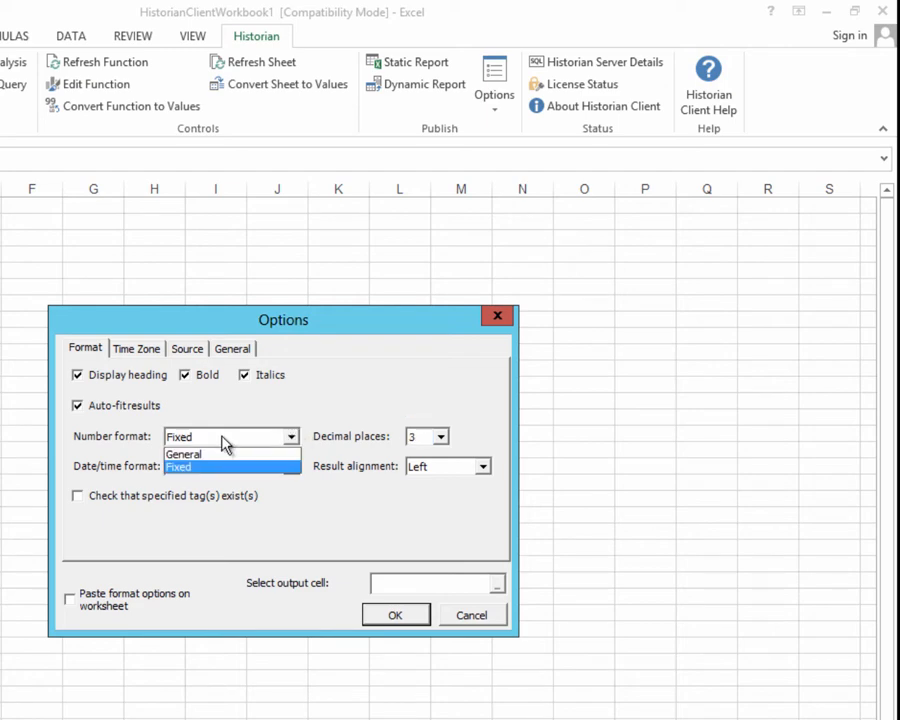
pyautogui.click(195, 455)
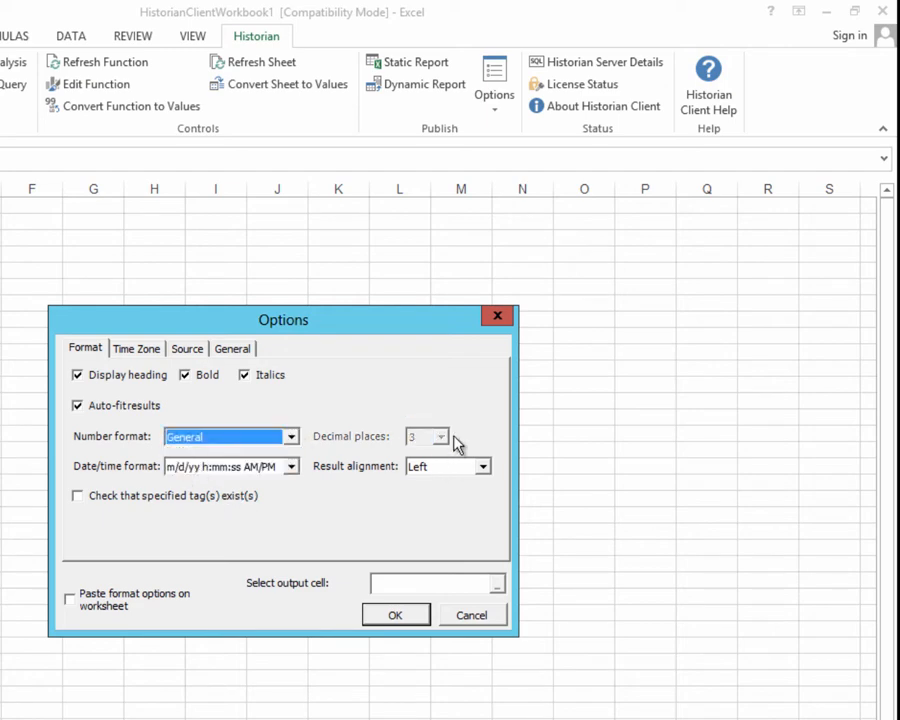
# - Set the date/time format to h:mm:ss AM/PM and the result alignment to Right
pyautogui.click(292, 467)
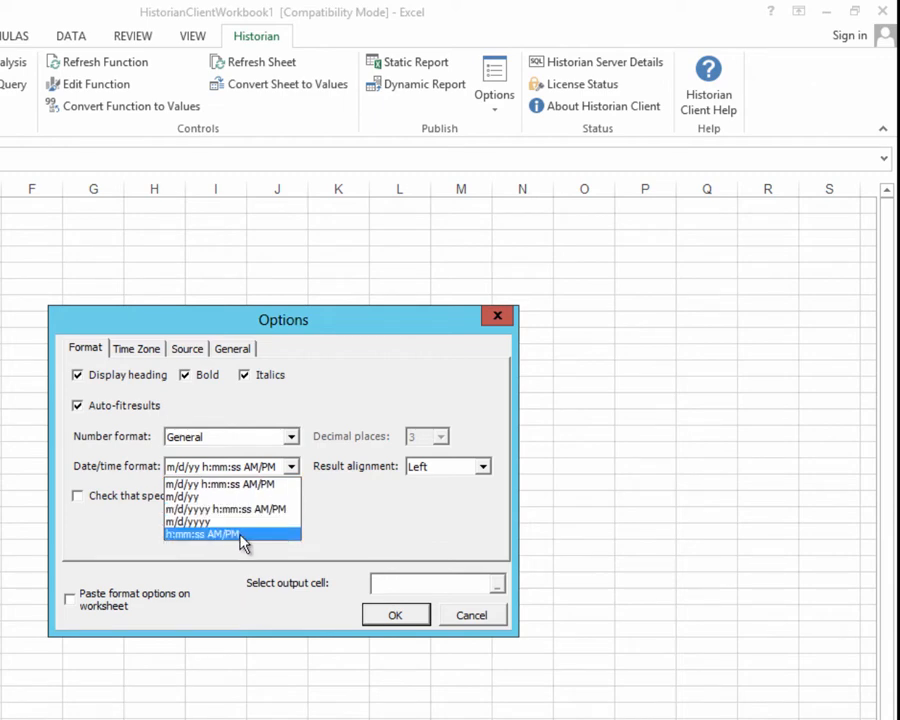
pyautogui.click(243, 535)
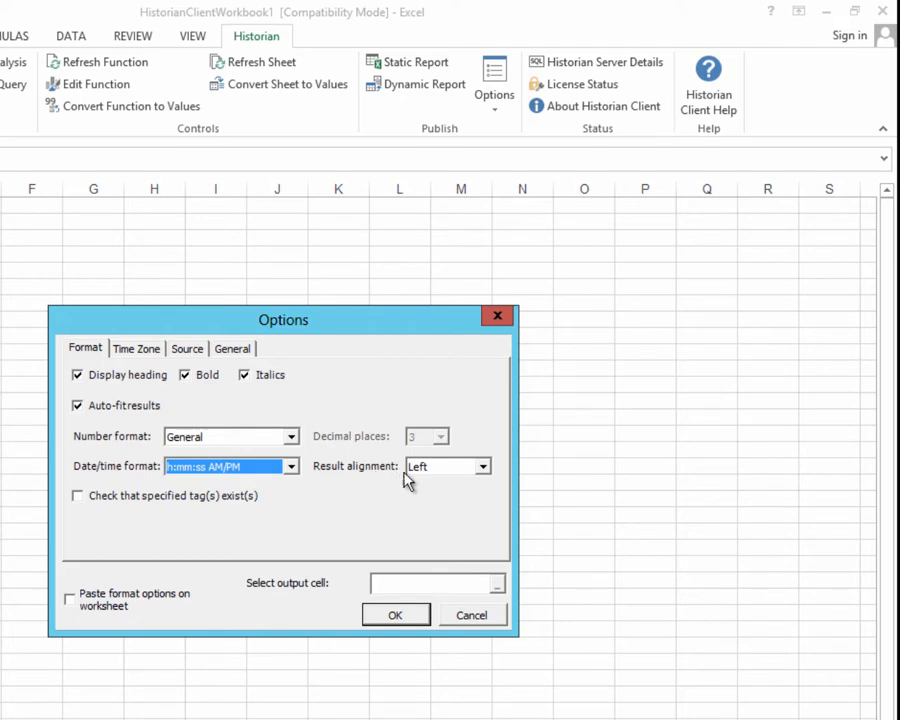
pyautogui.click(481, 467)
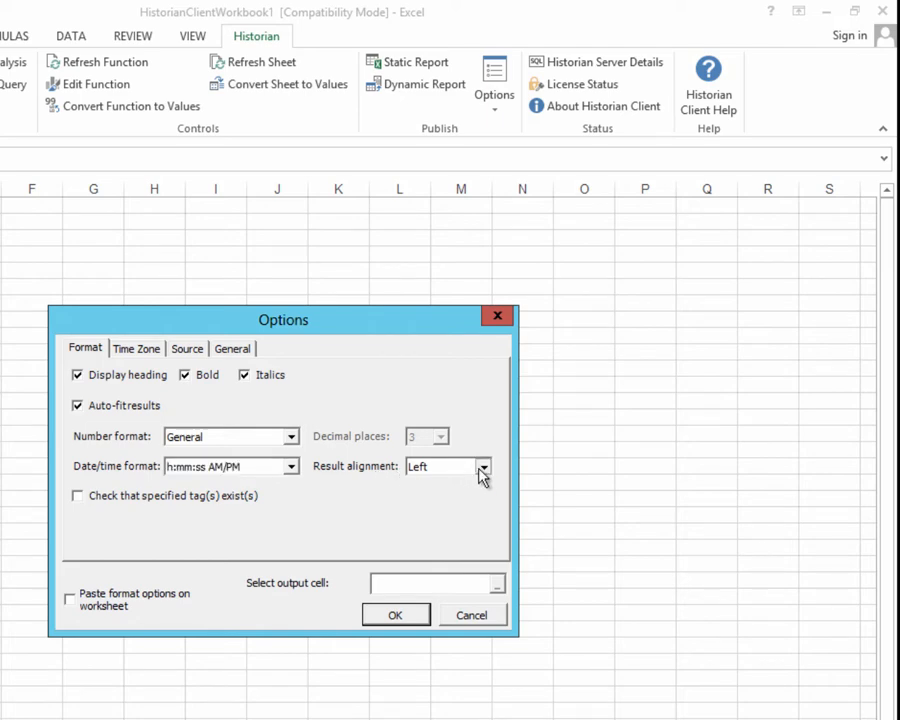
pyautogui.click(424, 509)
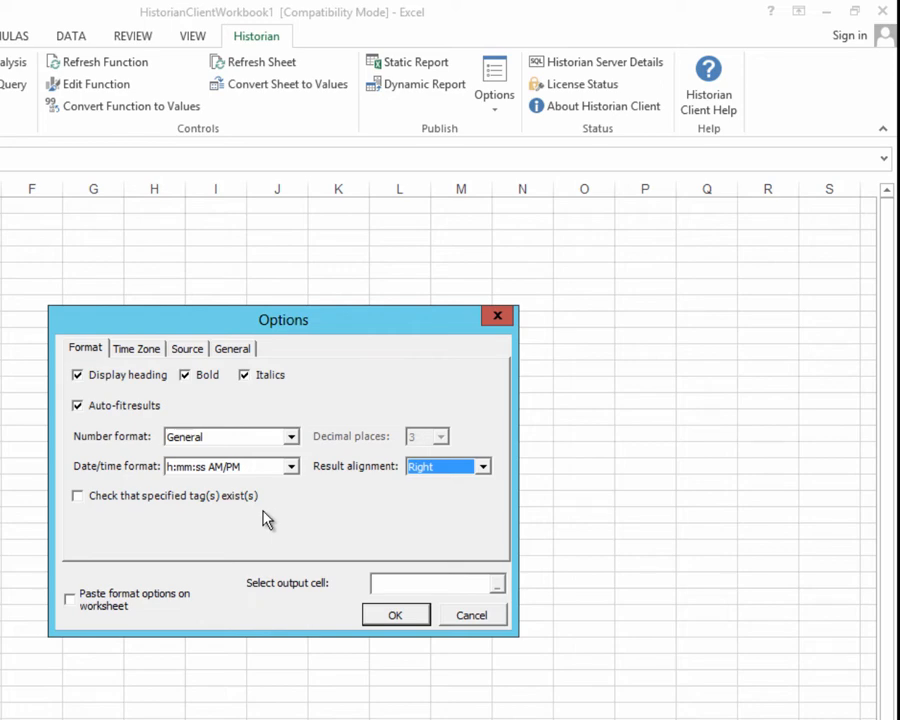
# - Enable pasting the format options on the worksheet, and review the time zone, source and general options
pyautogui.click(72, 602)
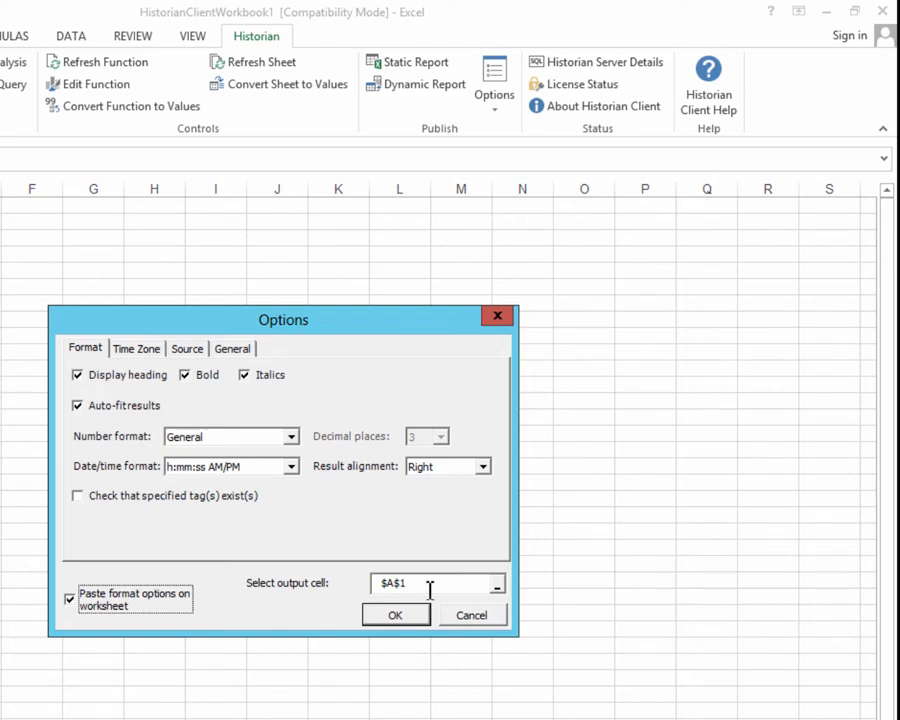
pyautogui.click(141, 350)
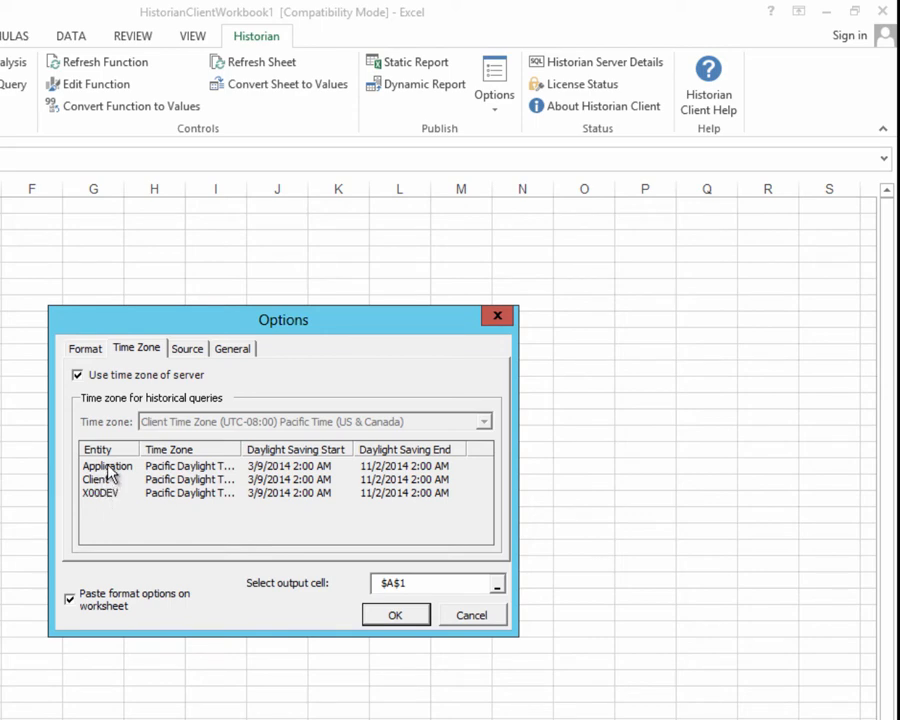
pyautogui.click(197, 351)
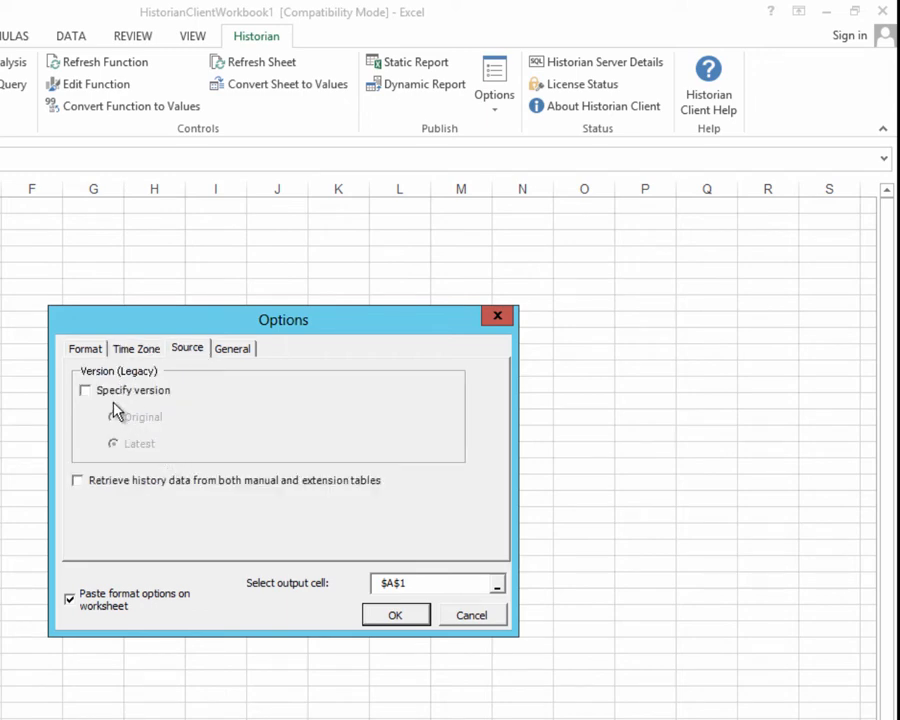
pyautogui.click(84, 393)
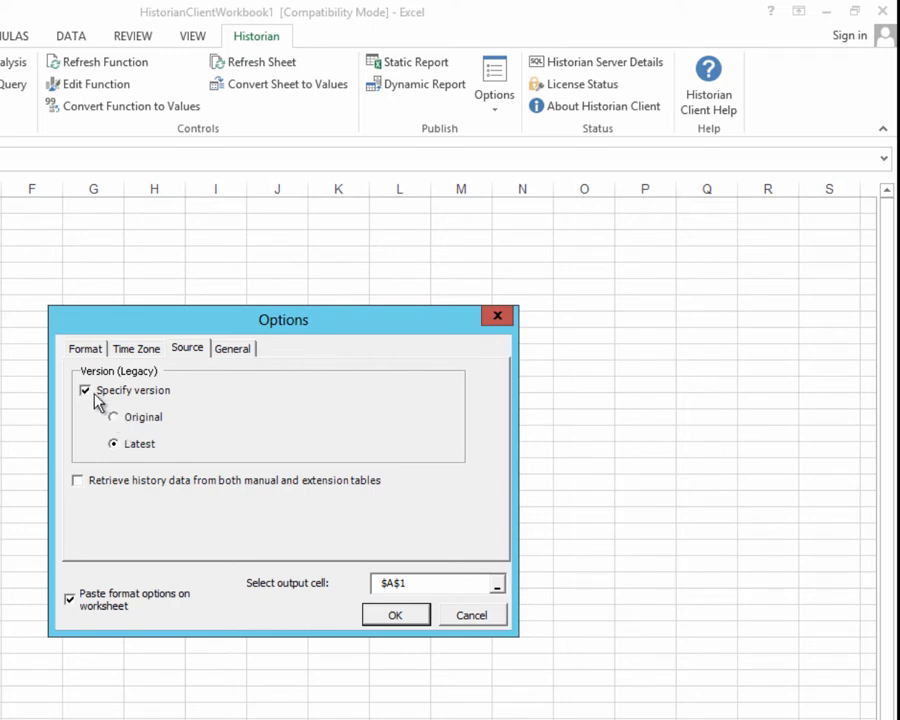
pyautogui.click(89, 393)
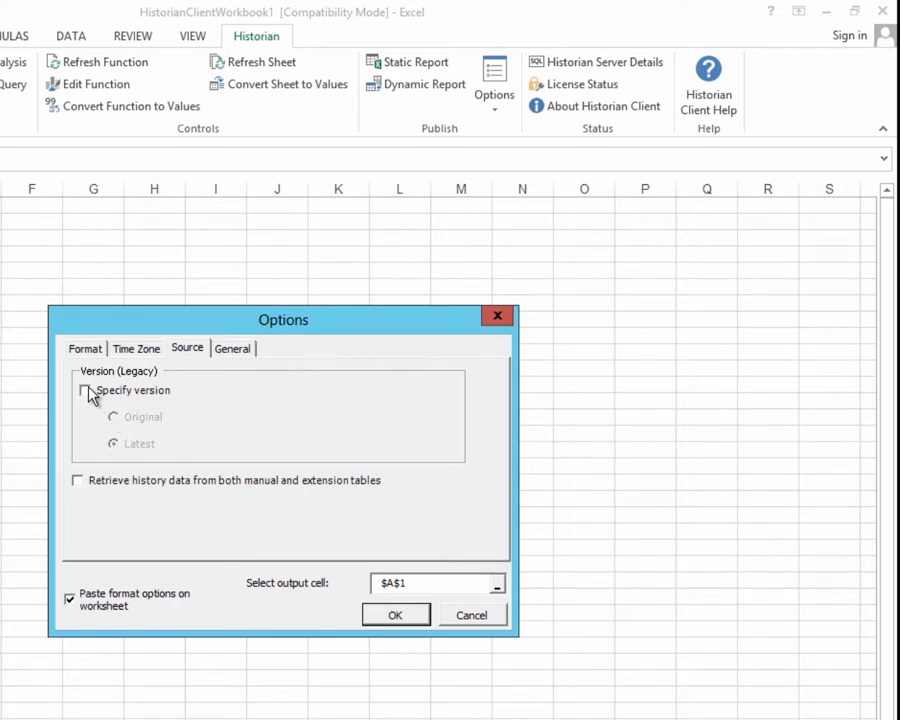
pyautogui.click(241, 354)
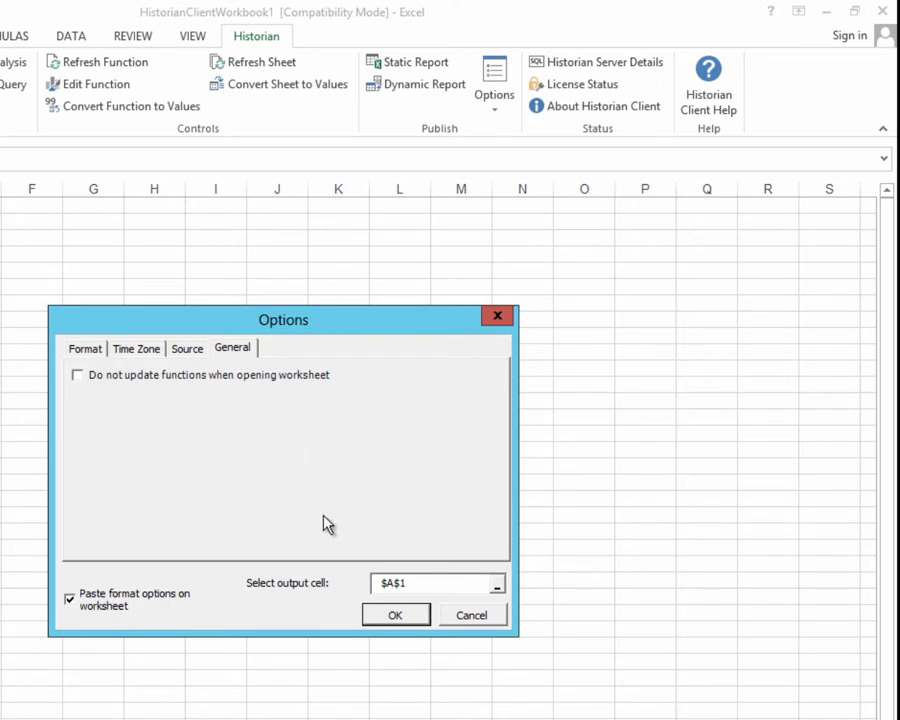
# - Apply the options with cell A1 as the output cell, and look over the pasted format settings in A1:B9
pyautogui.click(417, 585)
pyautogui.moveTo(417, 585); pyautogui.dragTo(366, 587)
pyautogui.click(396, 616)
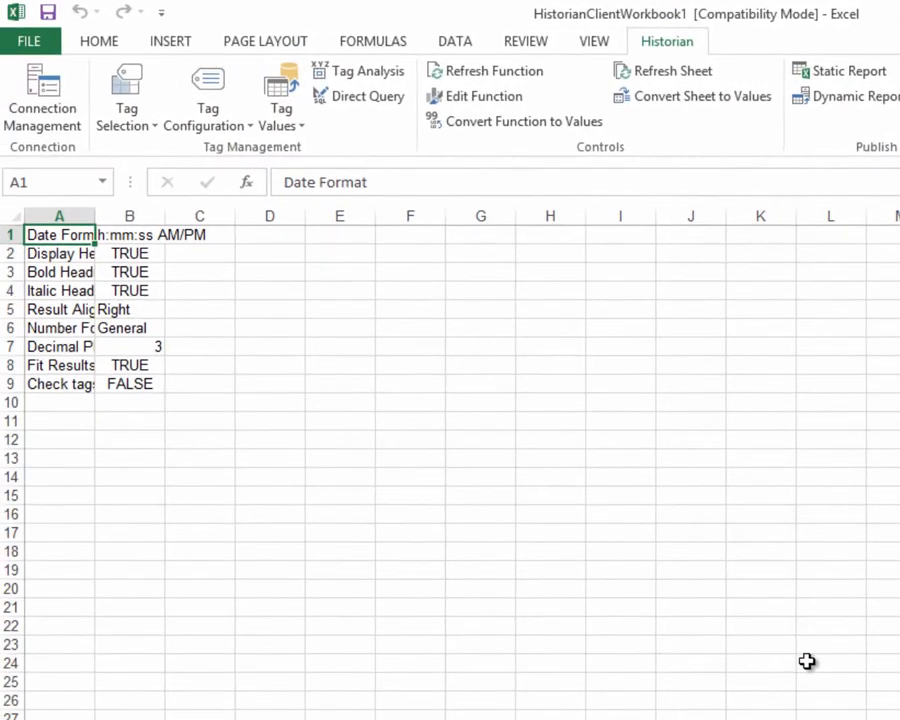
pyautogui.moveTo(58, 234); pyautogui.dragTo(157, 448)
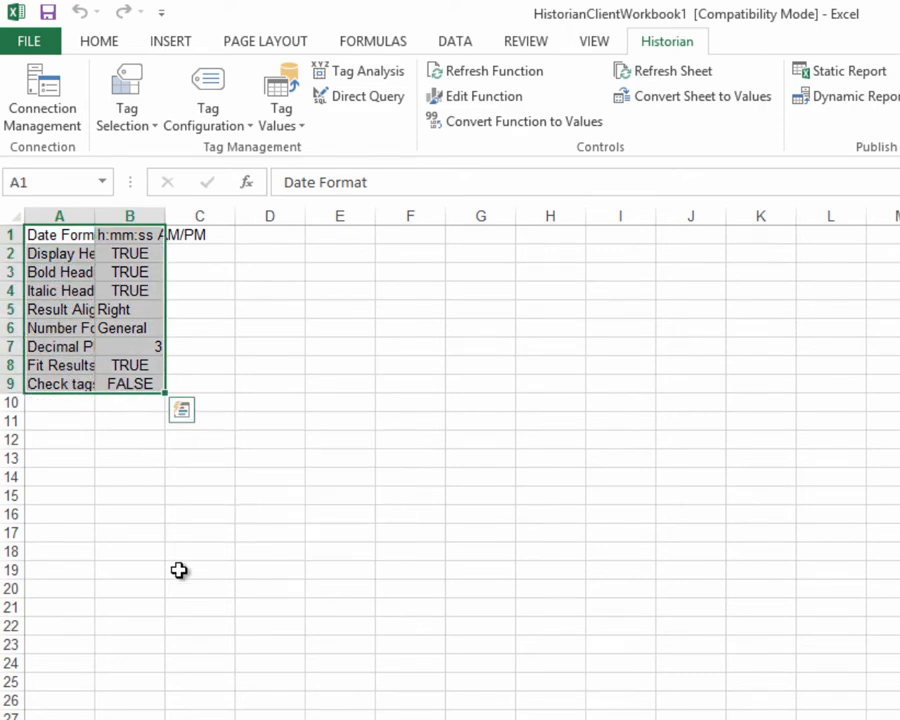
pyautogui.click(169, 518)
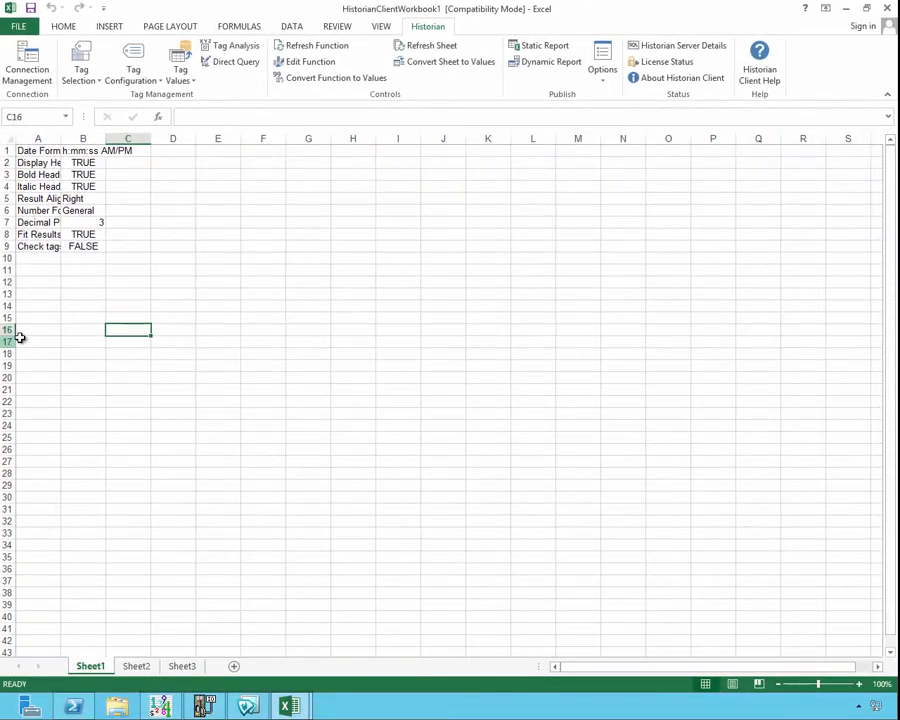
# - Insert the ReactLevel and ReactTemp tags from server X00DEV into the sheet starting at cell A16
pyautogui.click(36, 515)
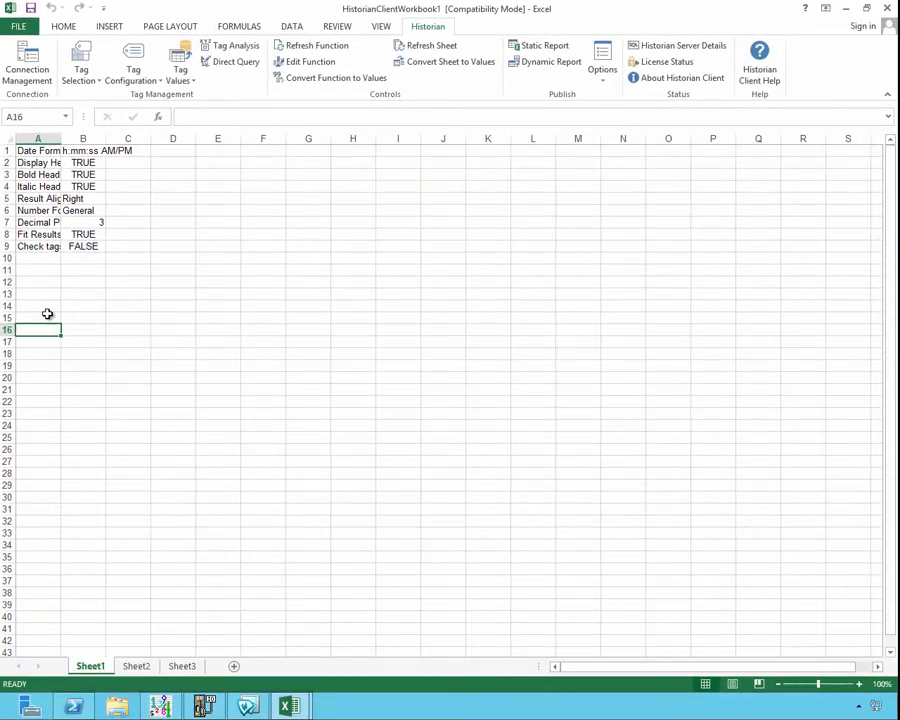
pyautogui.click(88, 76)
pyautogui.click(108, 98)
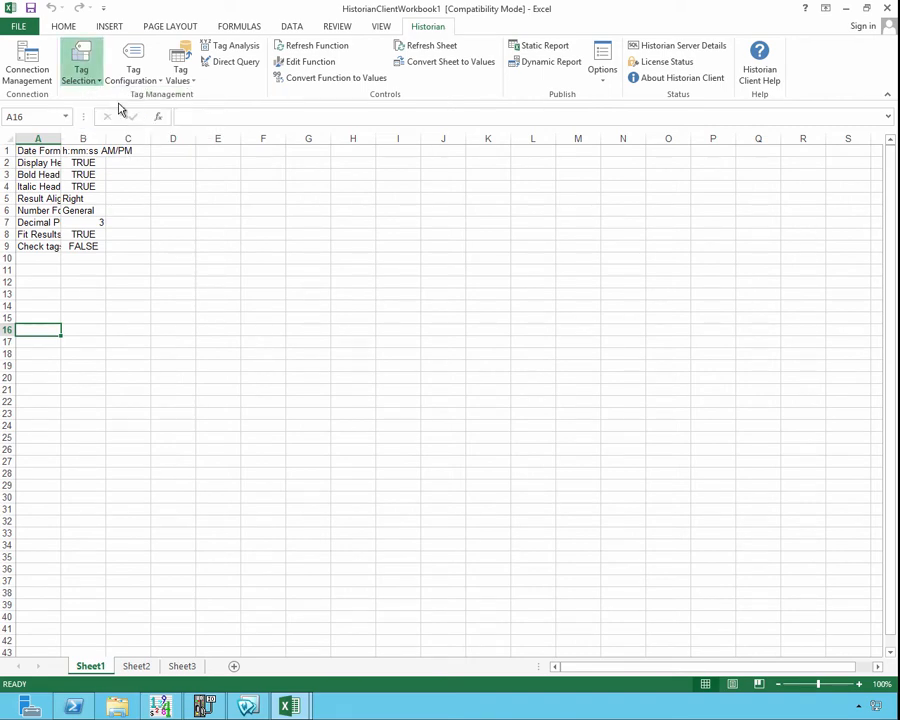
pyautogui.click(280, 203)
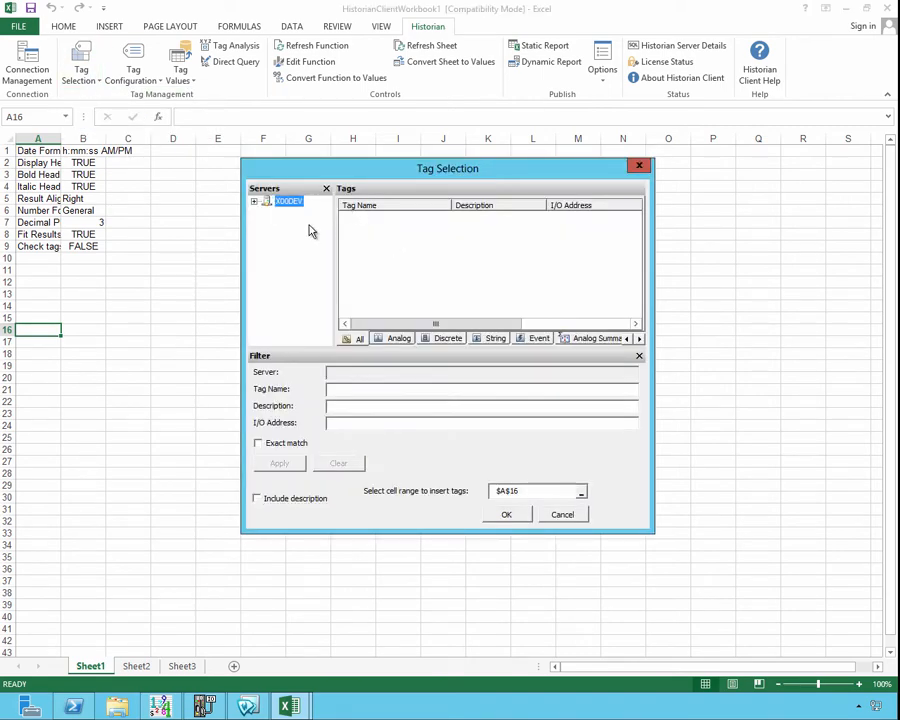
pyautogui.click(378, 290)
pyautogui.press('r')
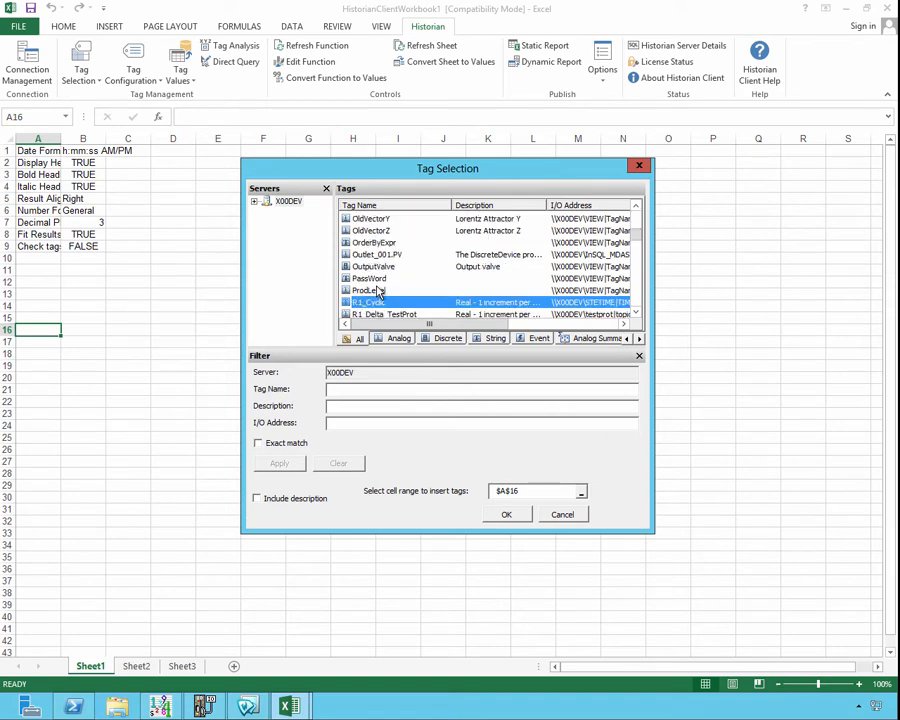
pyautogui.scroll(-4, 378, 290)
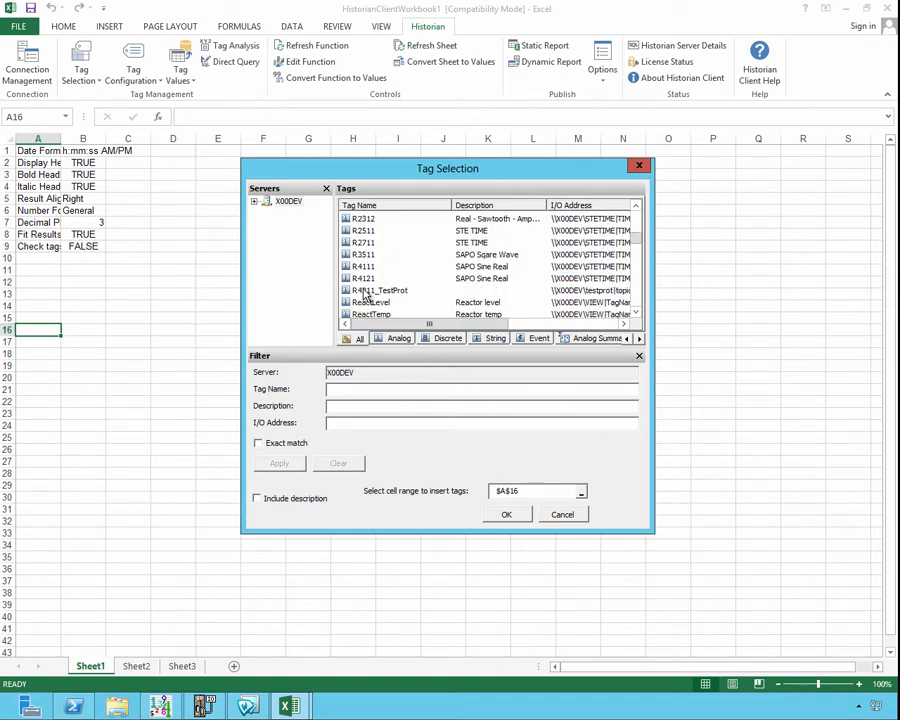
pyautogui.click(372, 302)
pyautogui.keyDown('shift'); pyautogui.click(372, 313); pyautogui.keyUp('shift')
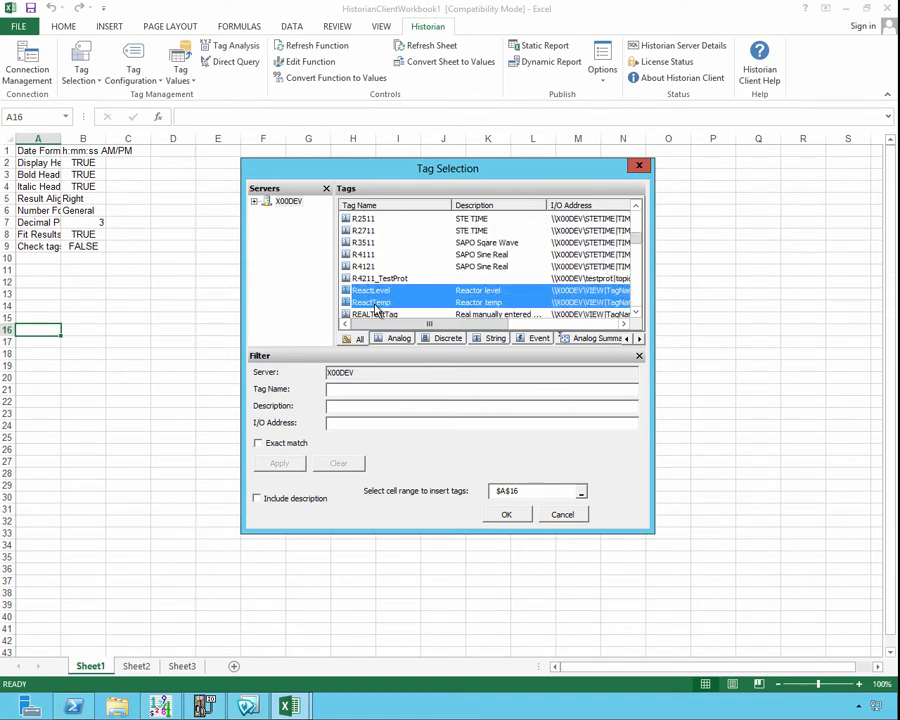
pyautogui.click(526, 518)
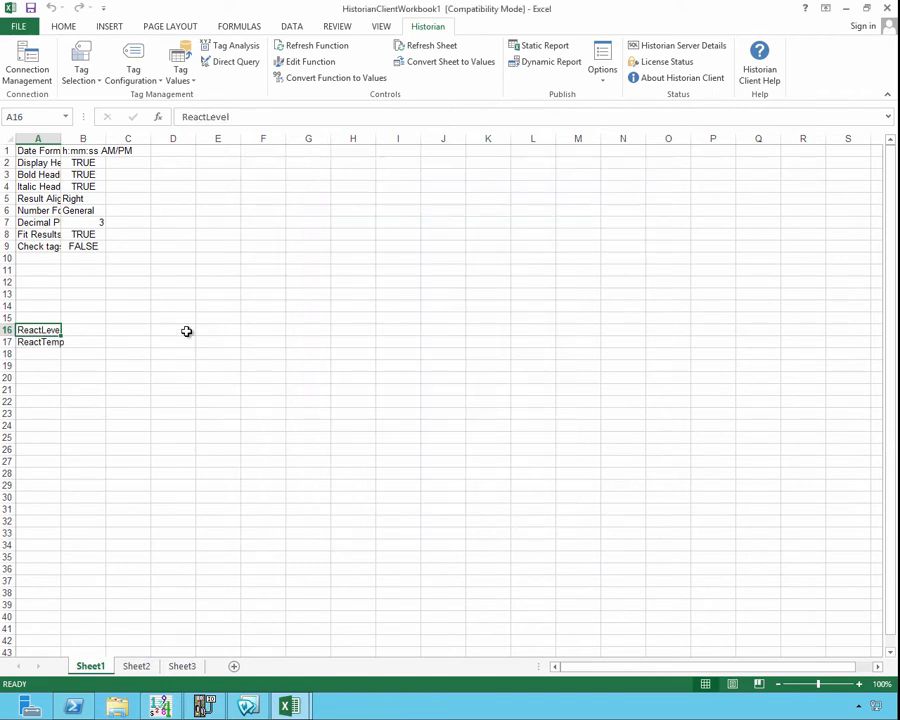
# - Start a Live Values query with output at cell F1, using the tag names in Sheet1 cells A16:A17
pyautogui.click(258, 153)
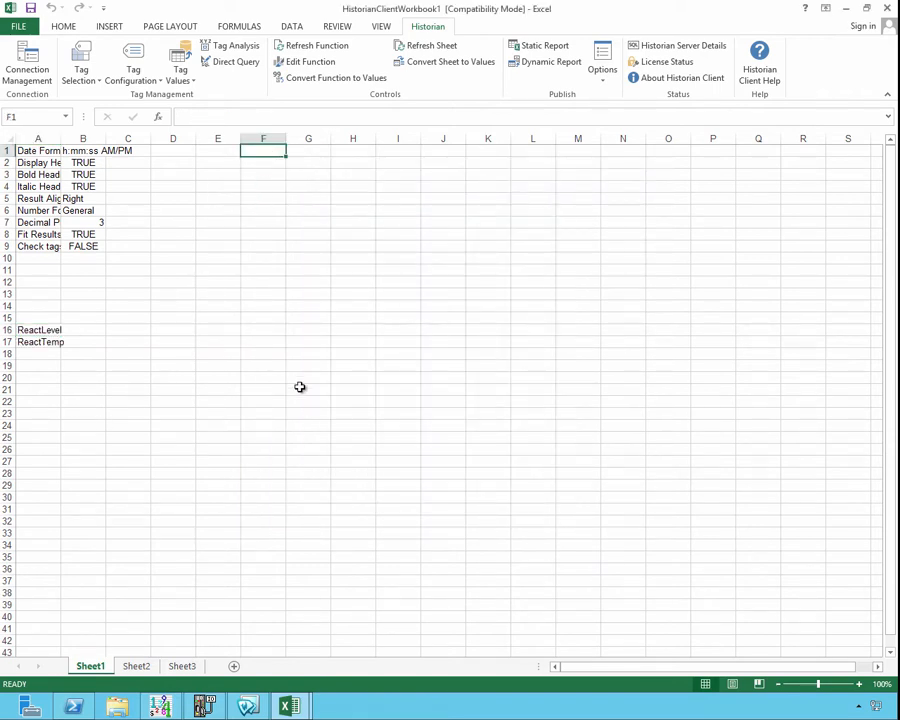
pyautogui.click(187, 80)
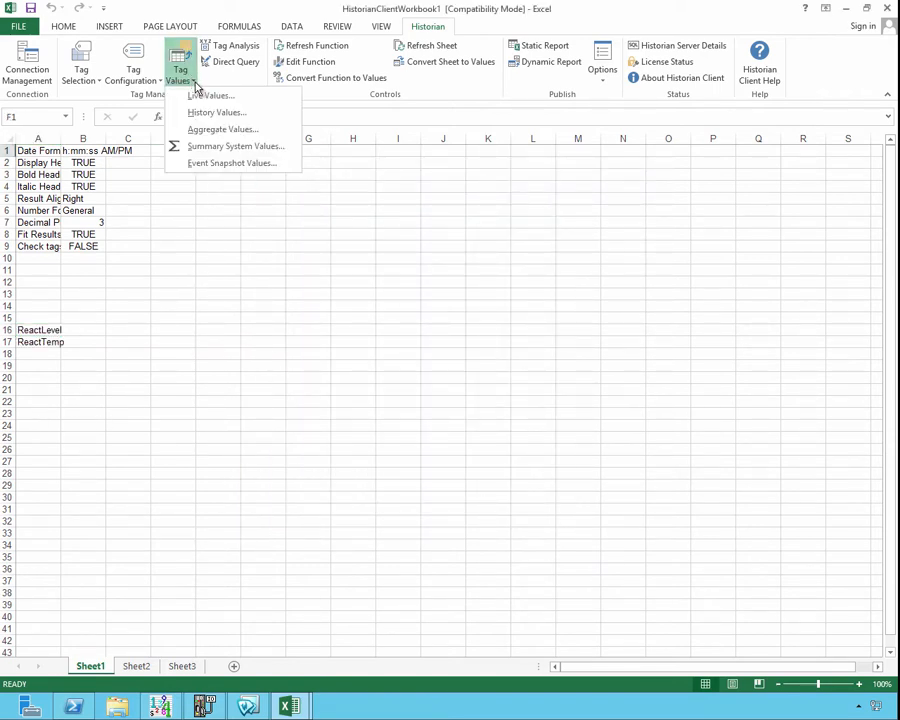
pyautogui.click(214, 96)
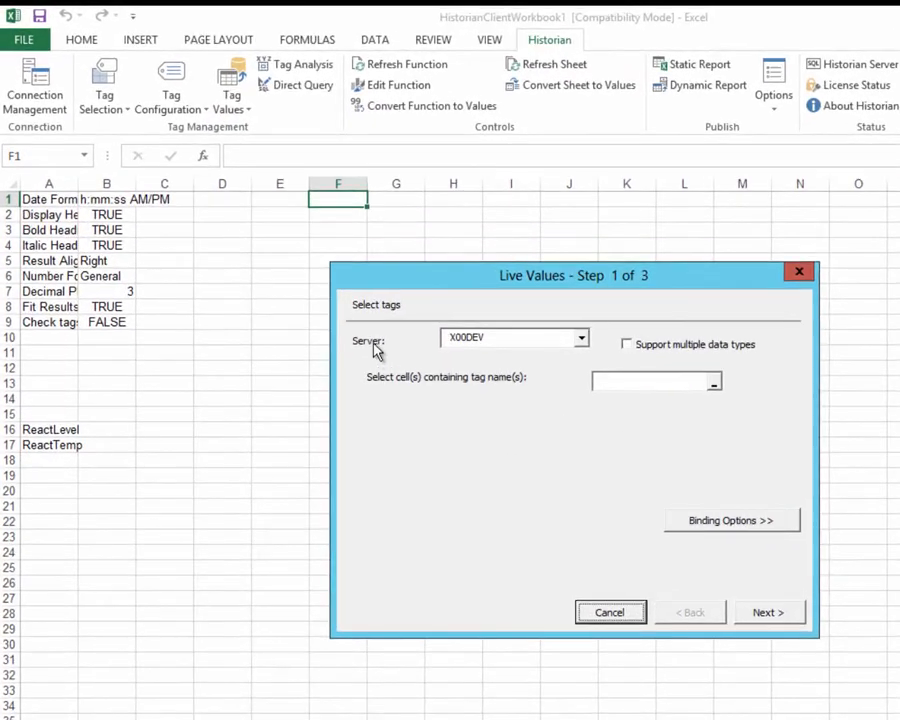
pyautogui.click(649, 383)
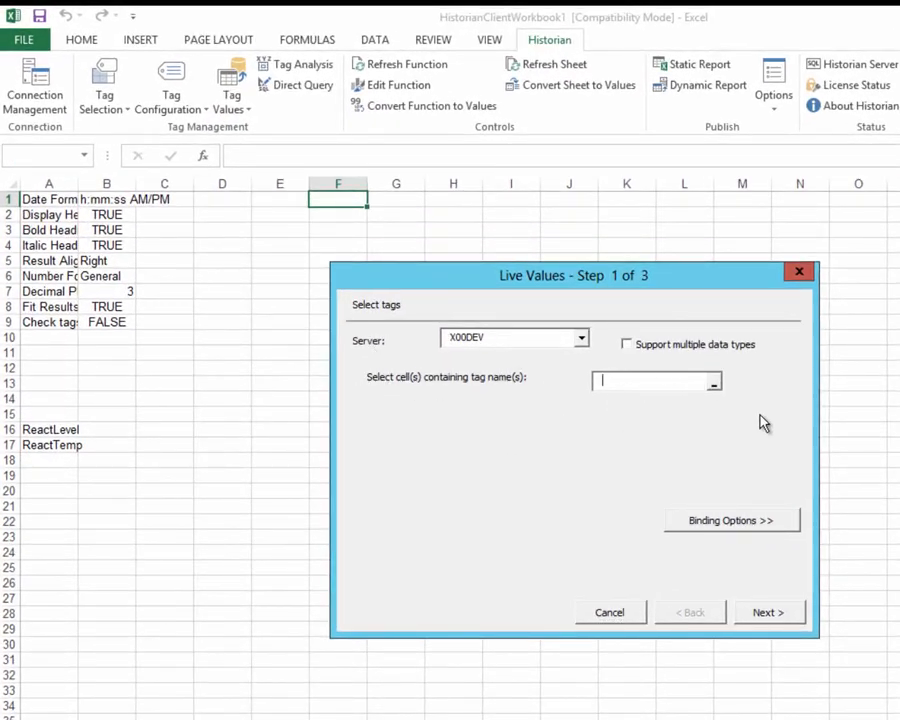
pyautogui.click(716, 386)
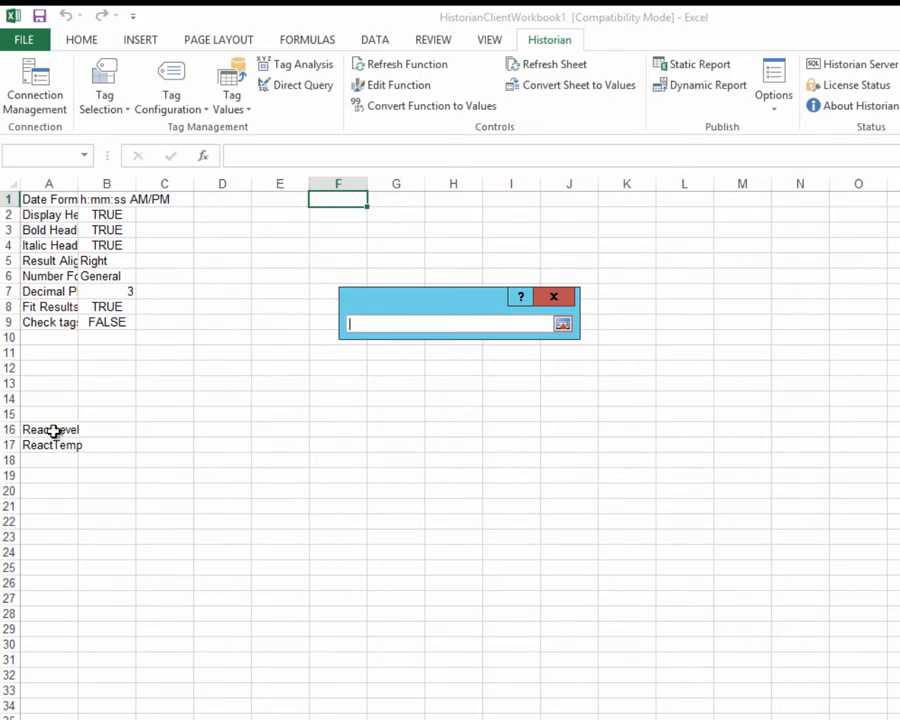
pyautogui.moveTo(54, 430); pyautogui.dragTo(57, 446)
pyautogui.click(563, 325)
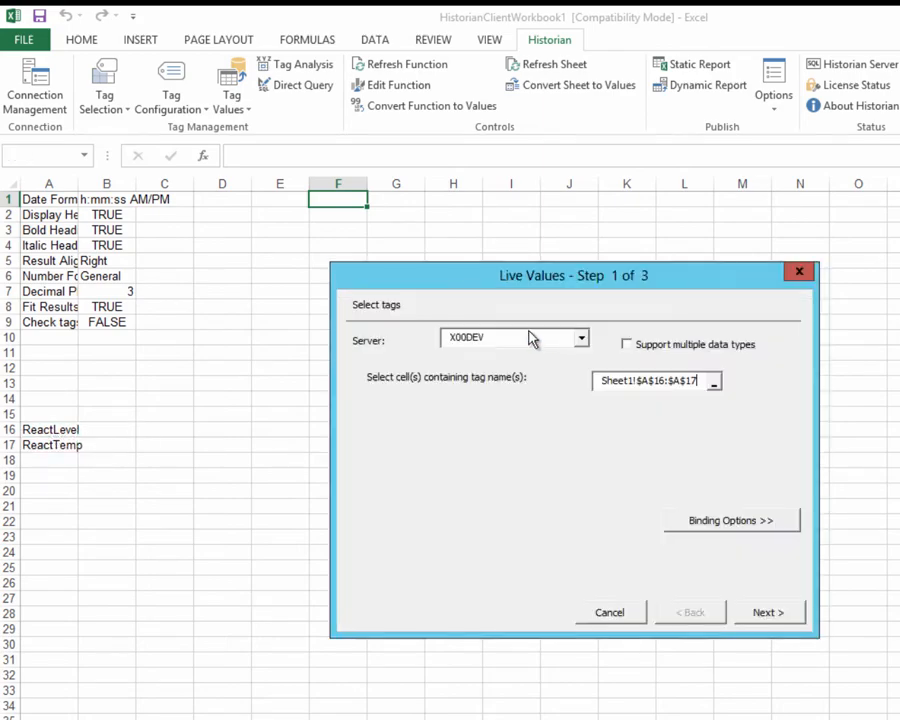
pyautogui.click(766, 613)
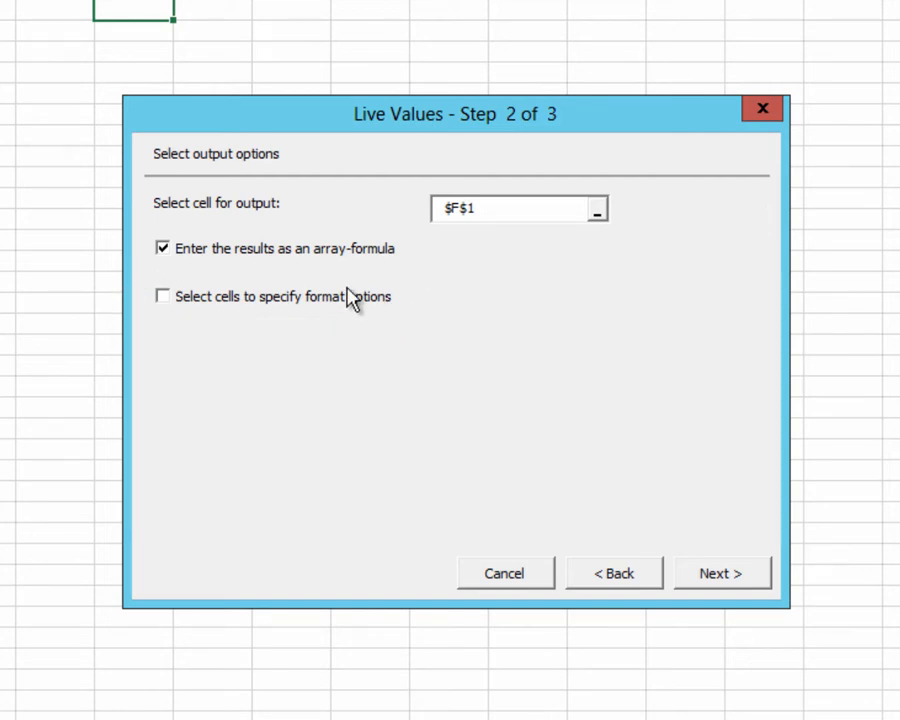
# - Use Sheet1 cells B1:B9 as the format options, finish the live values query, and check the returned date/time cells
pyautogui.click(165, 298)
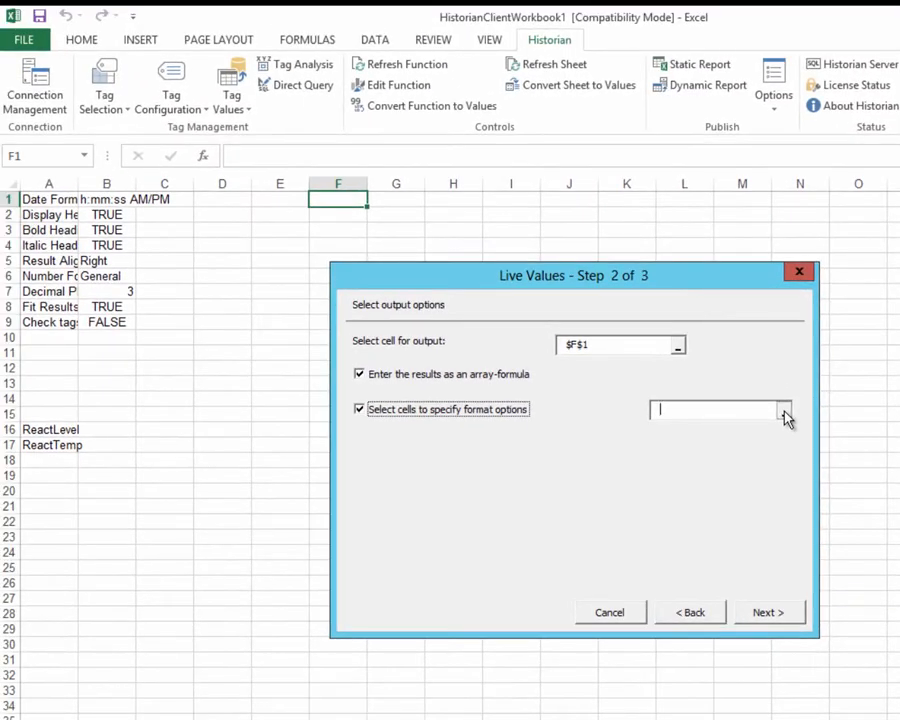
pyautogui.click(784, 412)
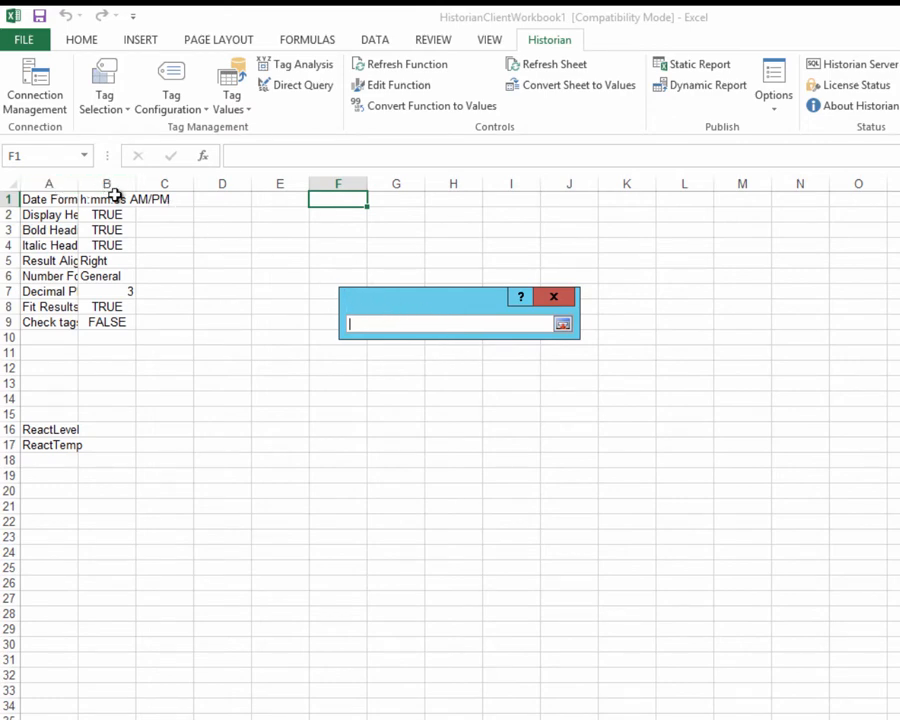
pyautogui.moveTo(113, 198); pyautogui.dragTo(123, 324)
pyautogui.click(562, 324)
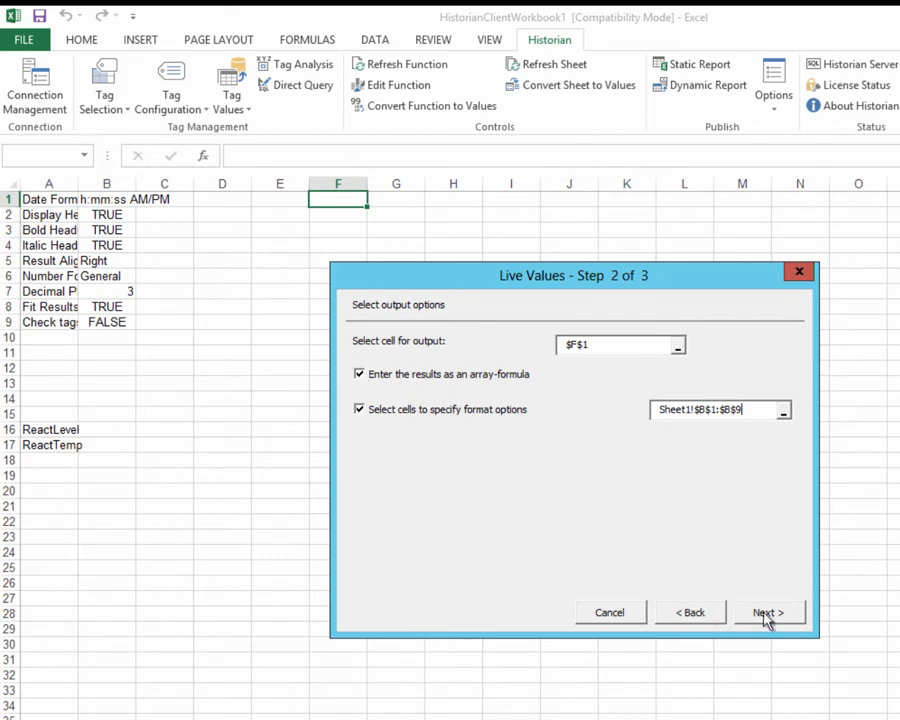
pyautogui.click(793, 622)
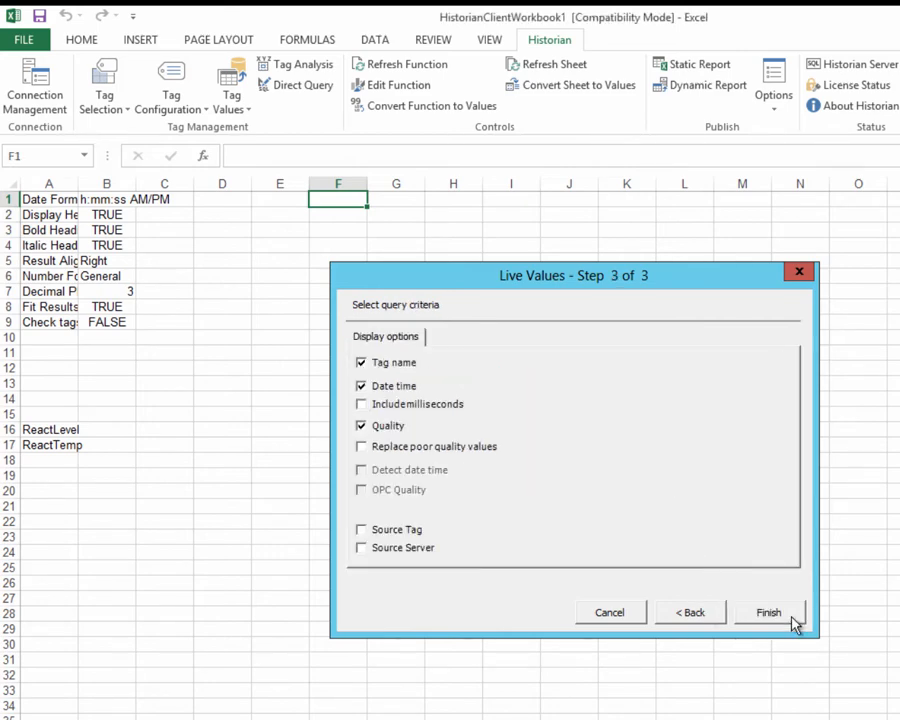
pyautogui.click(768, 612)
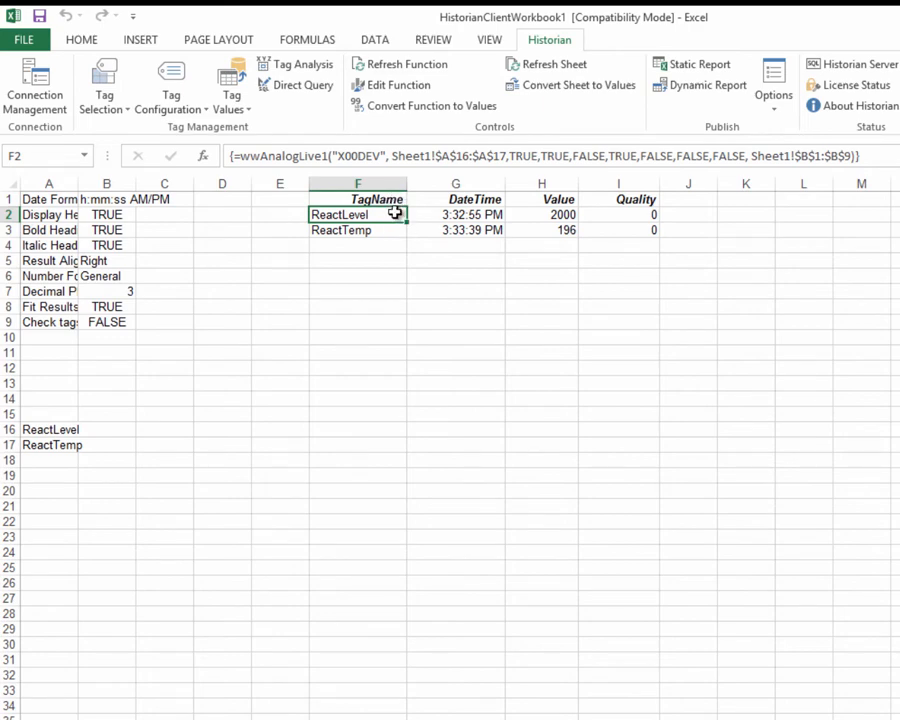
pyautogui.click(455, 214)
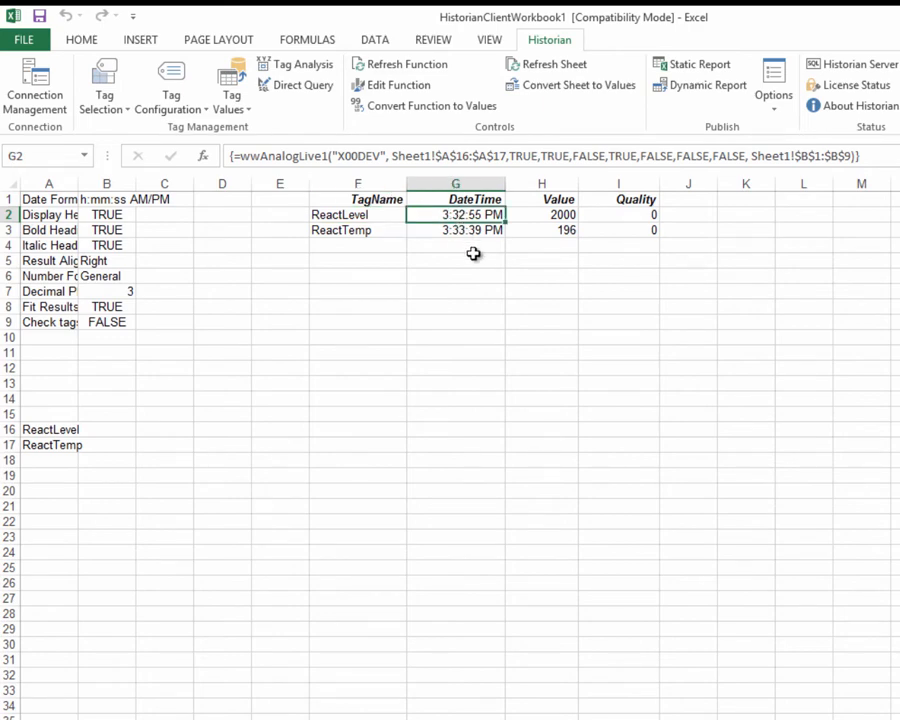
pyautogui.click(464, 231)
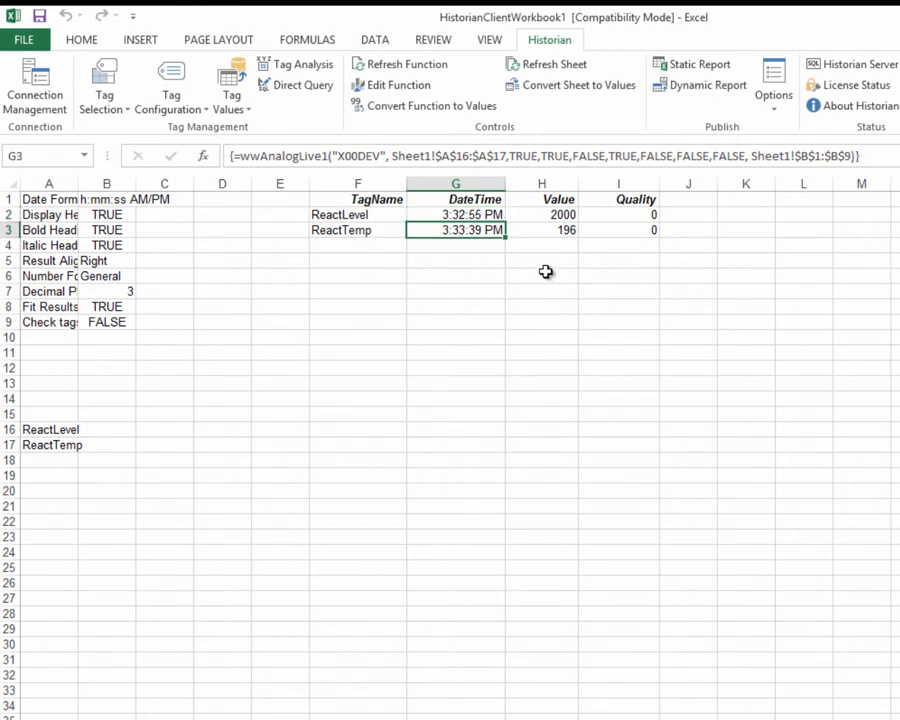
# - Set the Historian format options to Fixed number format, m/d/yyyy h:mm:ss AM/PM date/time format and Left result alignment
pyautogui.click(775, 105)
pyautogui.click(798, 135)
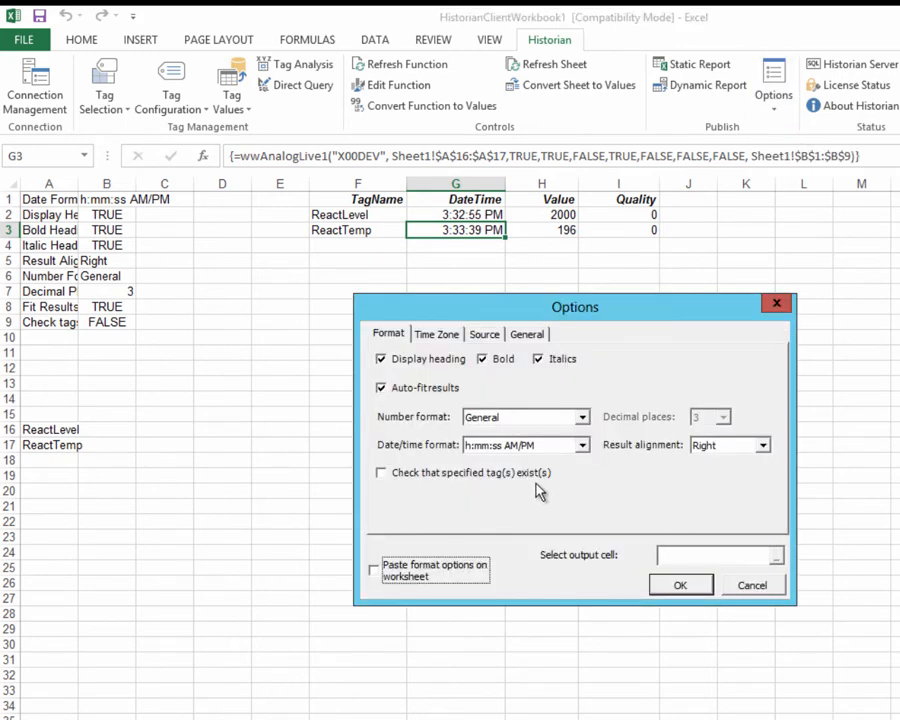
pyautogui.click(581, 417)
pyautogui.click(518, 428)
pyautogui.press('Down')
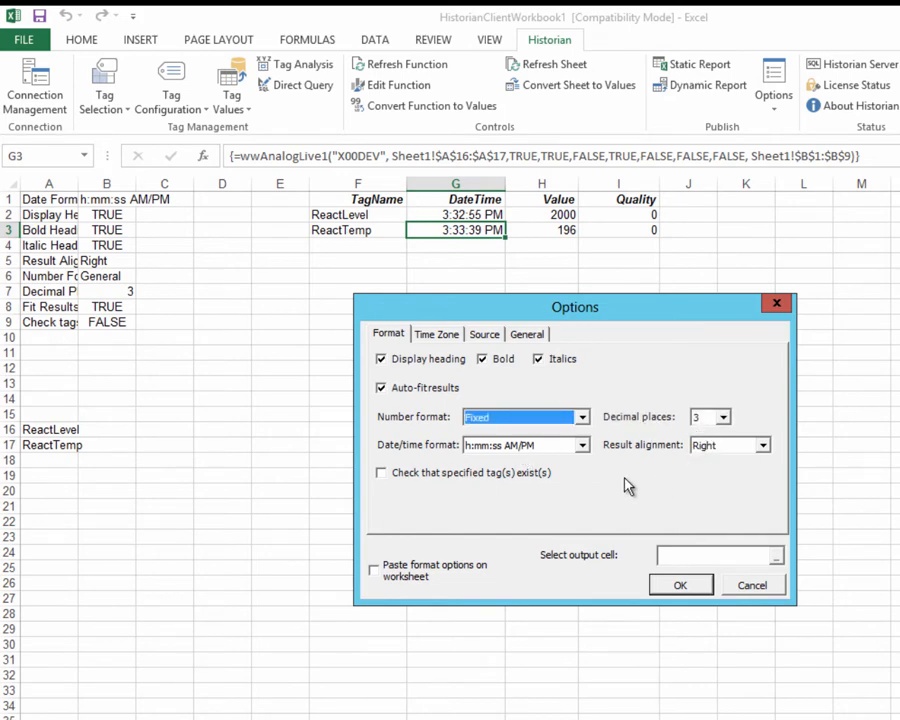
pyautogui.click(581, 445)
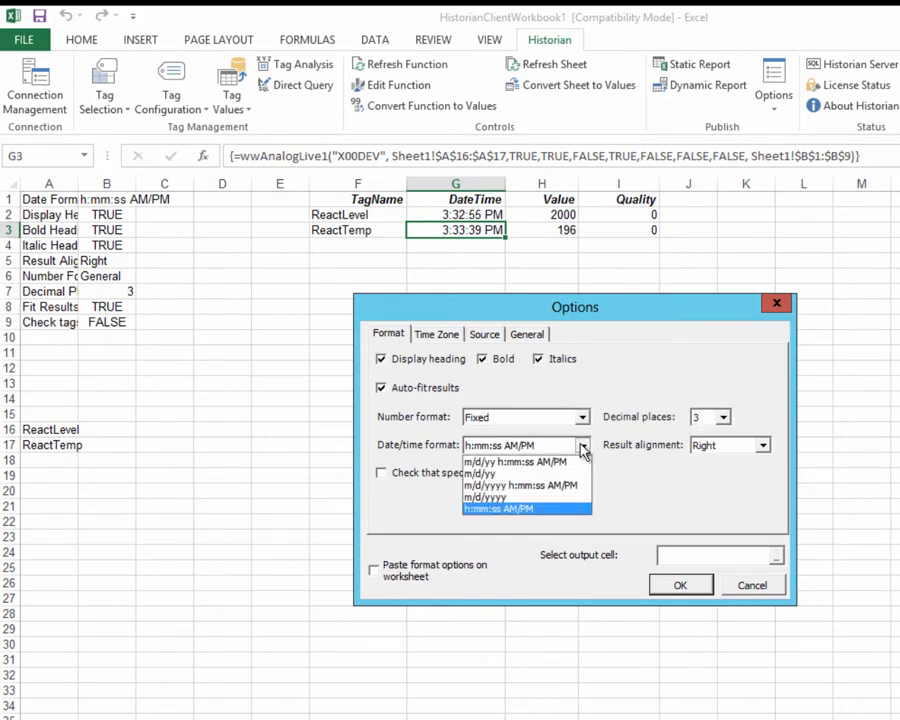
pyautogui.click(528, 485)
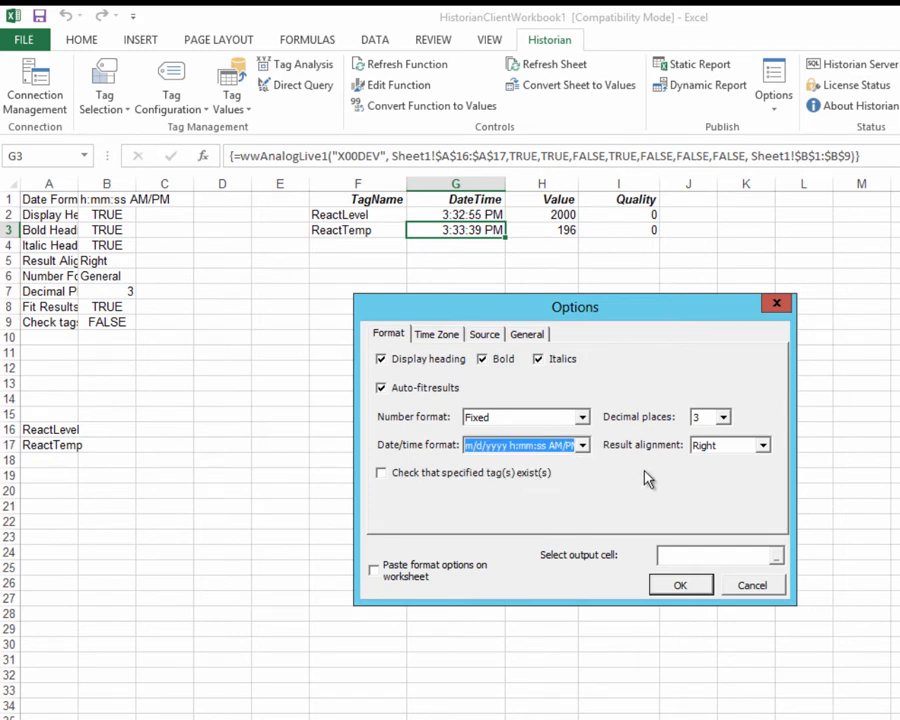
pyautogui.click(728, 447)
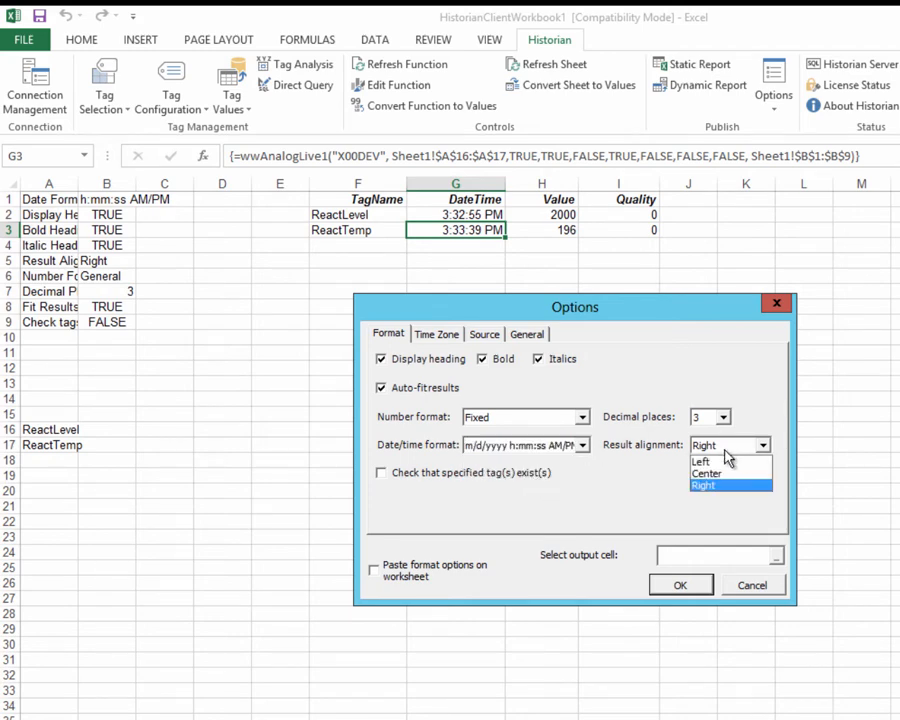
pyautogui.click(702, 462)
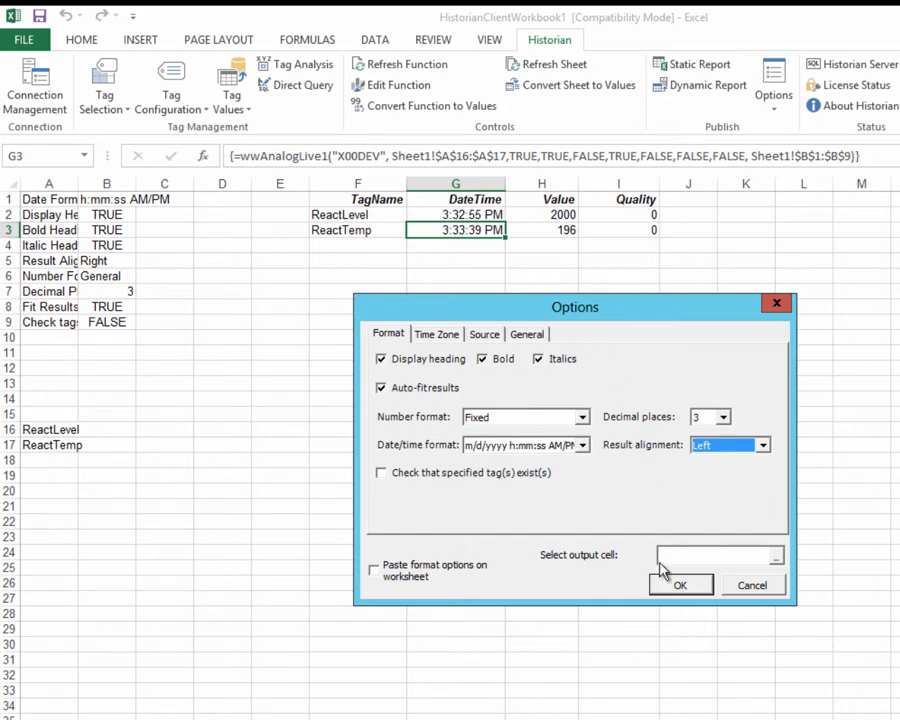
# - Paste the format options on the worksheet with Sheet1 cell A23 as the output cell
pyautogui.click(466, 578)
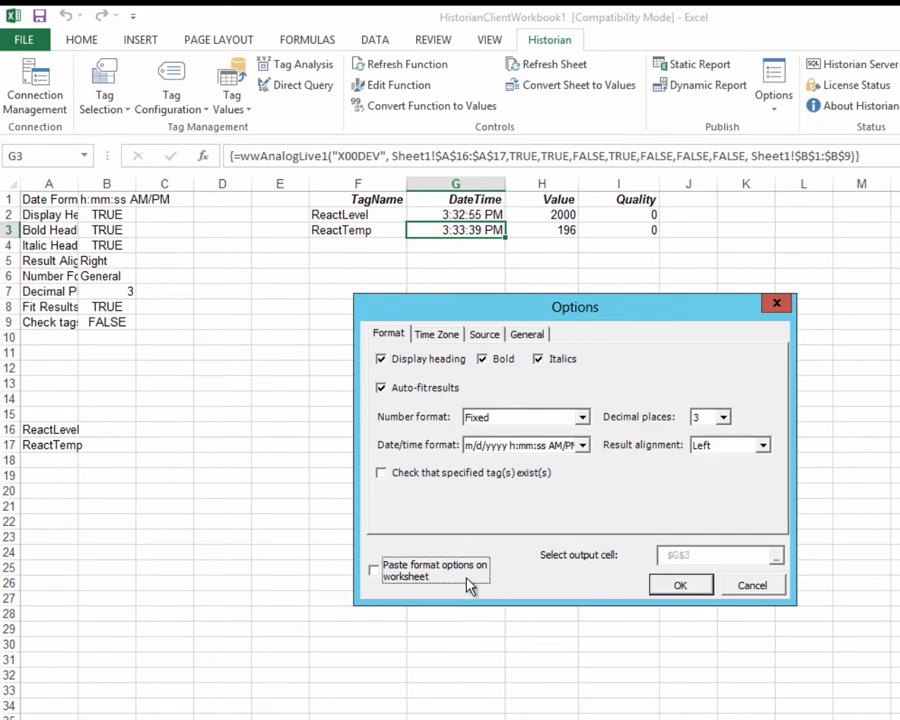
pyautogui.click(374, 571)
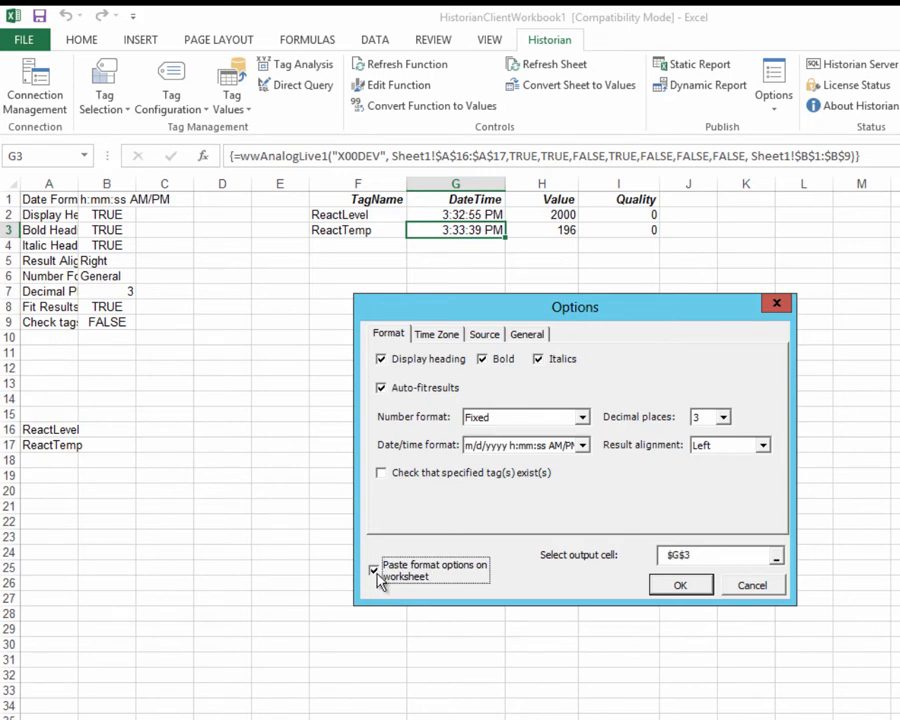
pyautogui.click(776, 560)
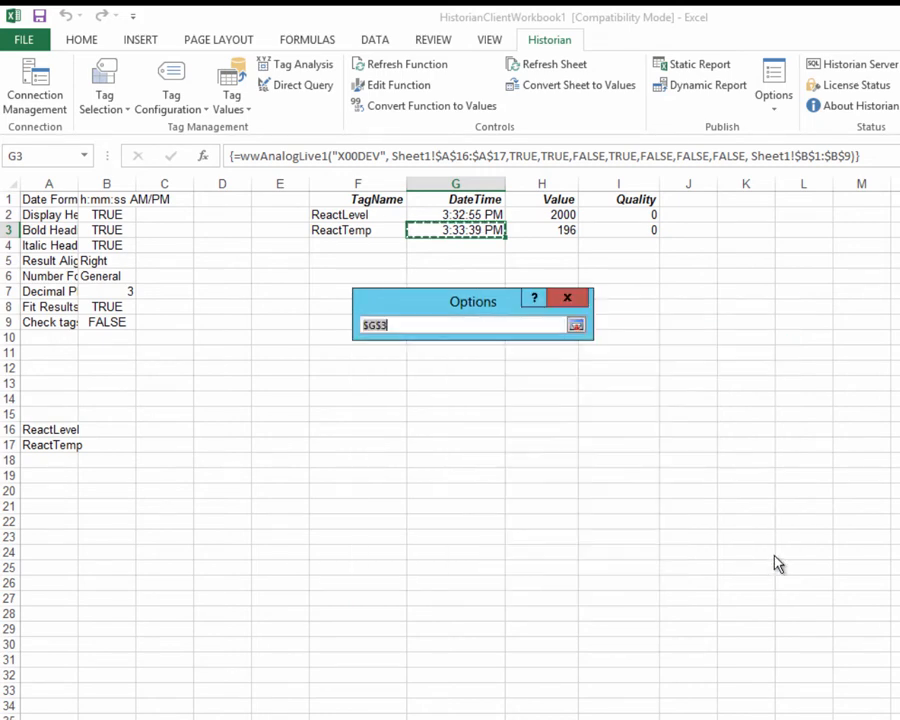
pyautogui.click(36, 538)
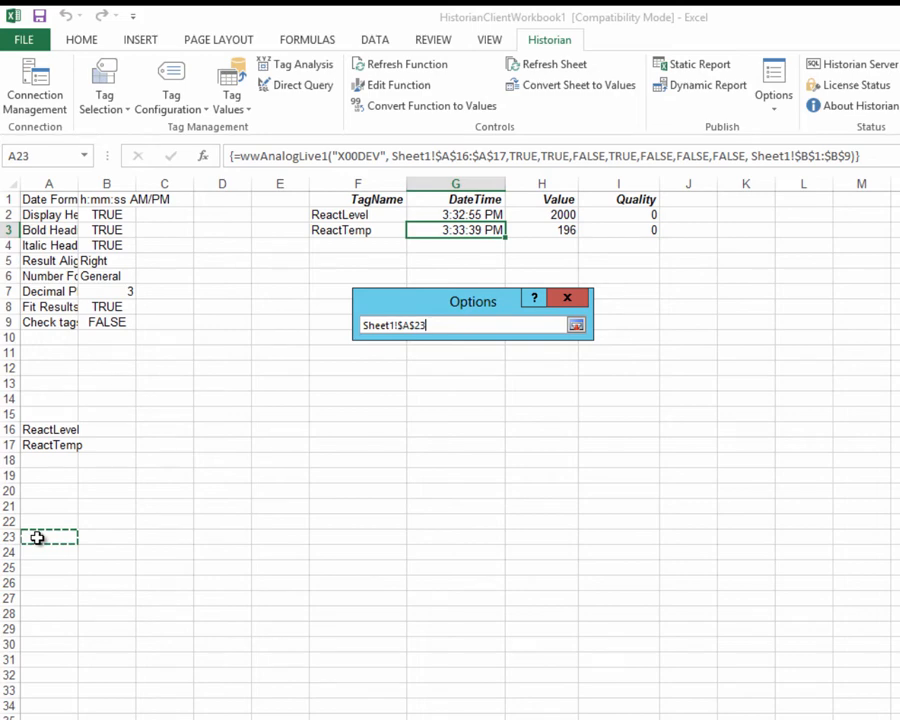
pyautogui.click(577, 326)
pyautogui.click(700, 588)
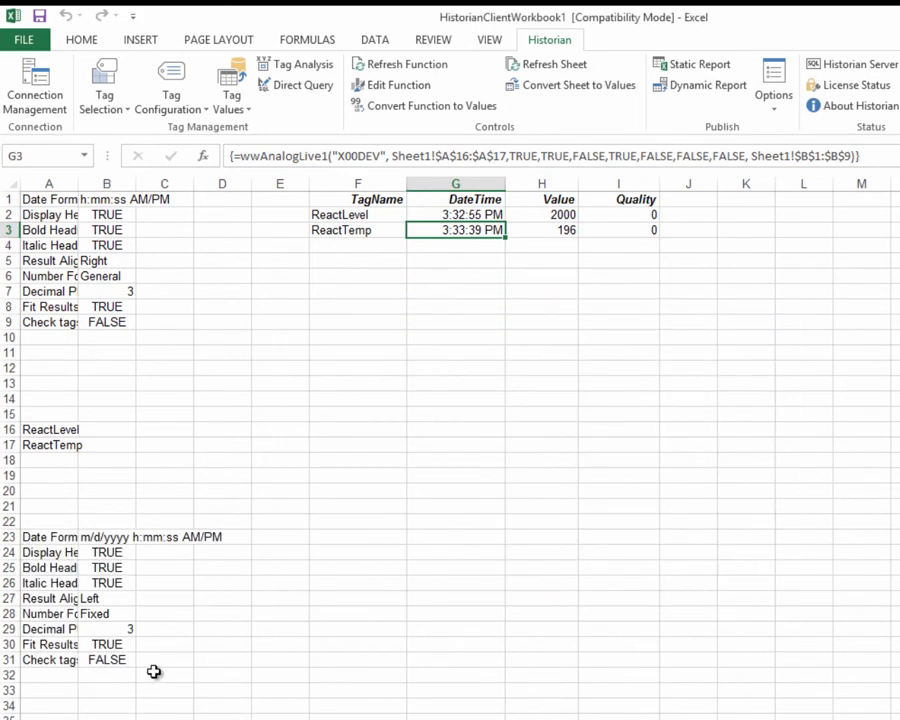
# - Start a Live Values query with output at cell F8, using the tag names in Sheet1 cells A16:A17
pyautogui.click(340, 314)
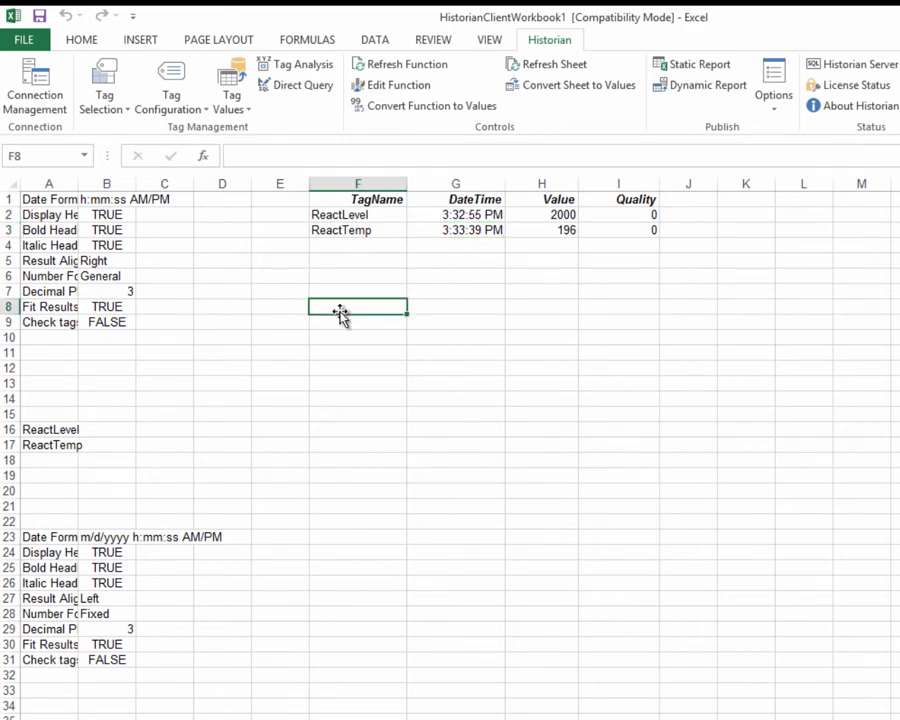
pyautogui.click(226, 106)
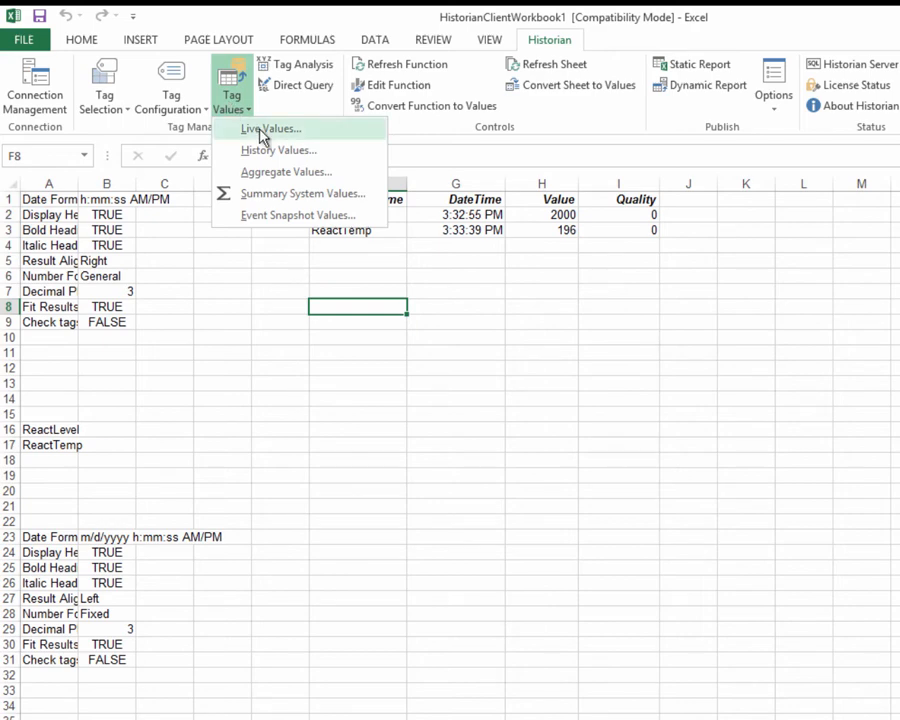
pyautogui.click(261, 130)
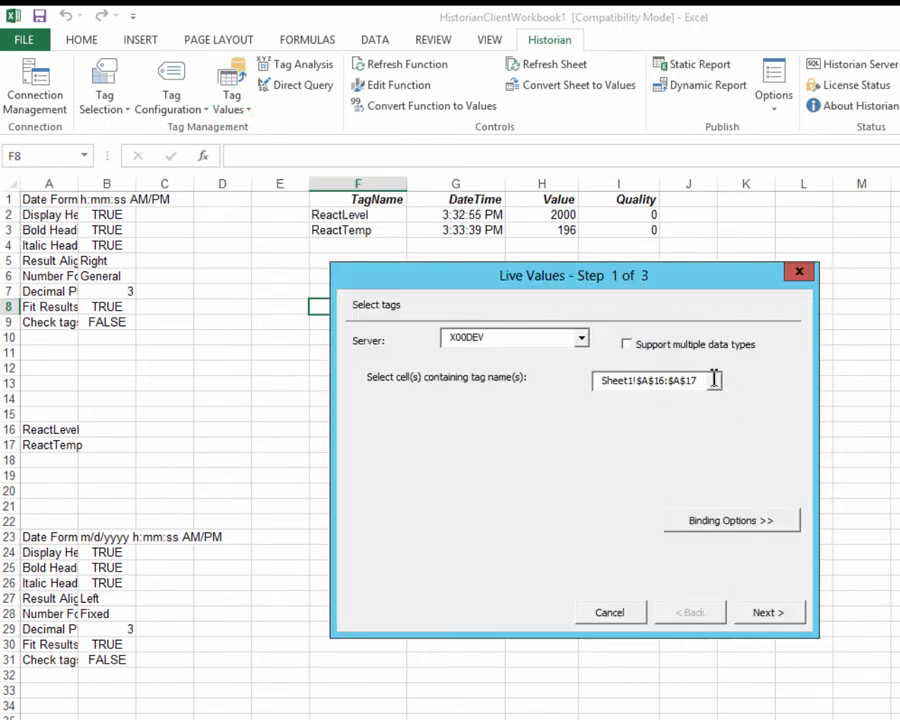
pyautogui.click(768, 614)
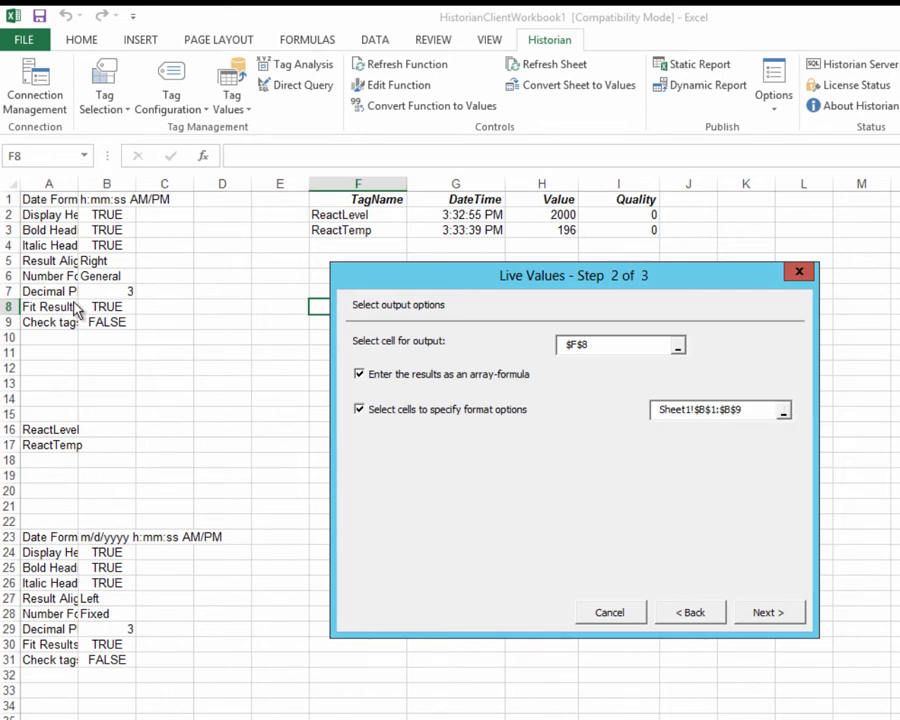
# - Use Sheet1 cells B23:B31 as the query's format options and insert the live values
pyautogui.click(763, 410)
pyautogui.moveTo(126, 537); pyautogui.dragTo(104, 660)
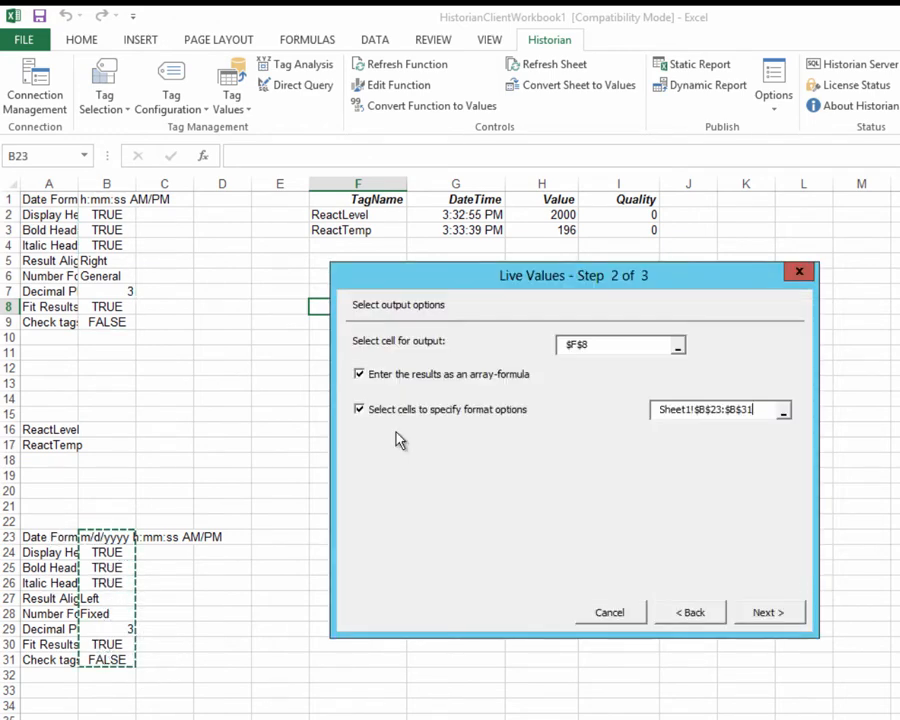
pyautogui.click(775, 619)
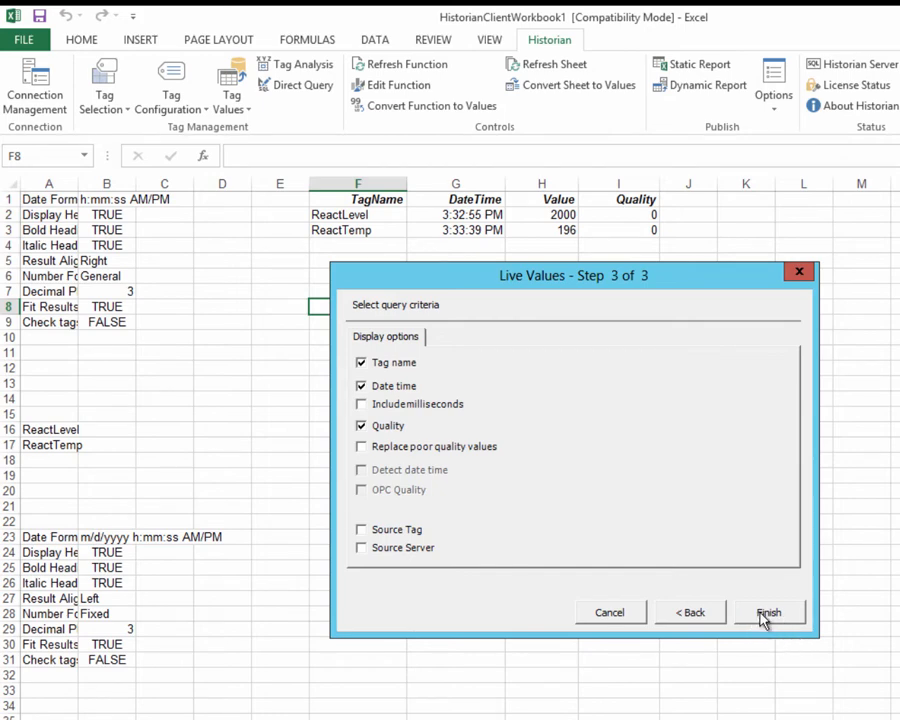
pyautogui.click(762, 614)
pyautogui.click(688, 414)
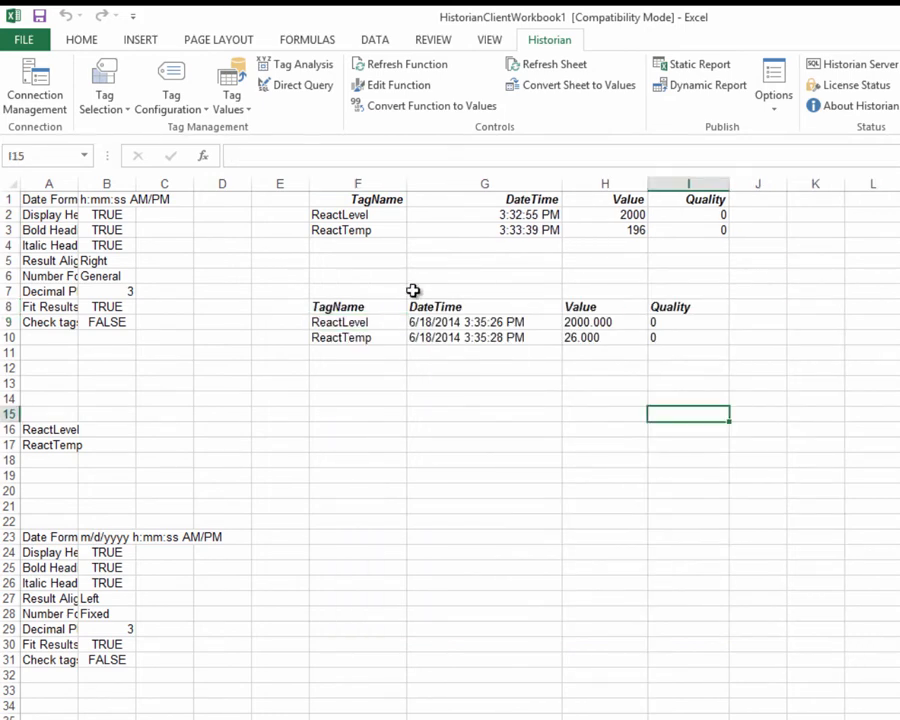
pyautogui.click(358, 306)
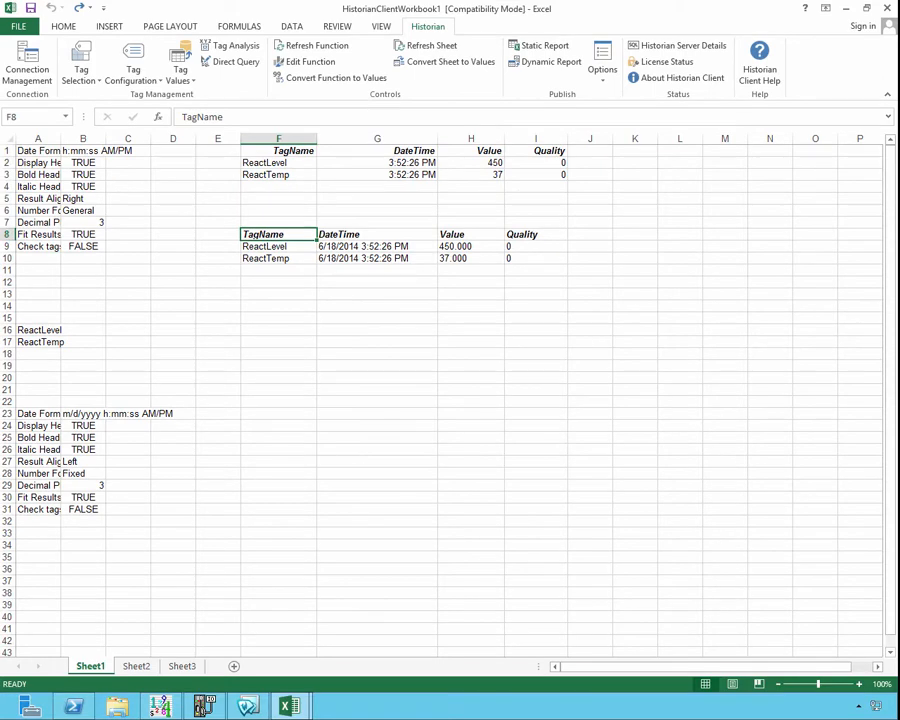
# - Clear the contents of cells A1:J32 on Sheet1
pyautogui.click(590, 521)
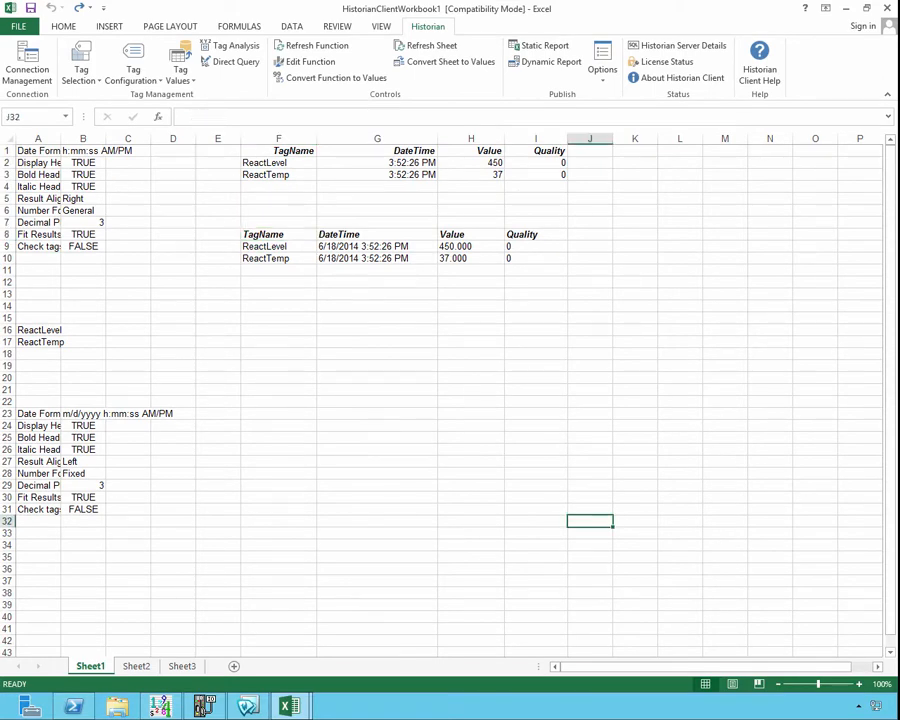
pyautogui.moveTo(590, 521); pyautogui.dragTo(38, 151)
pyautogui.press('Delete')
pyautogui.click(680, 210)
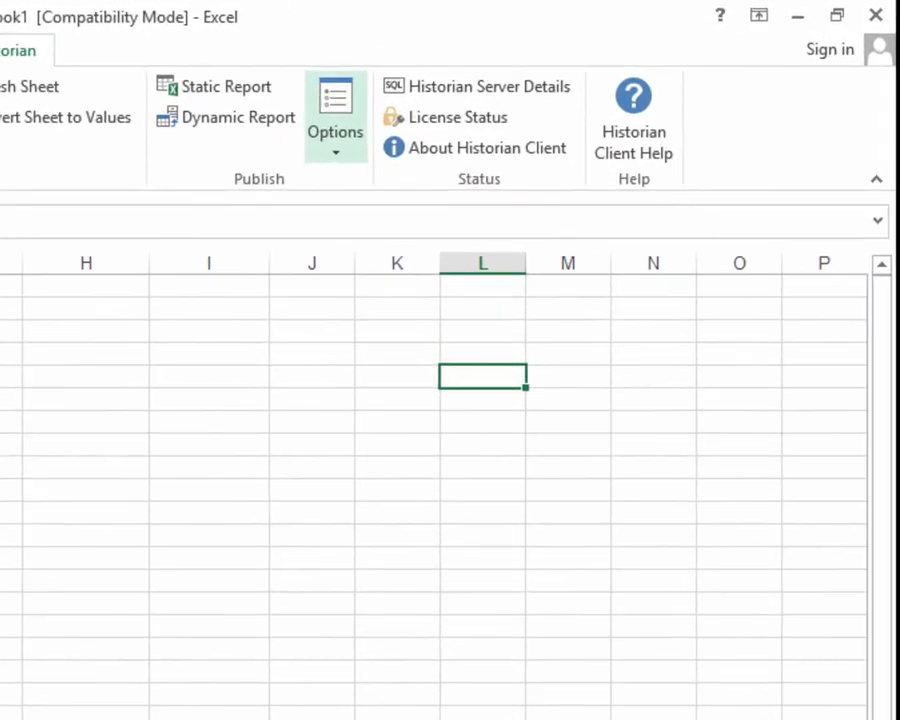
# - Set the Historian base date to June 15, 2014 and the base time to 6:00:00 PM
pyautogui.click(602, 62)
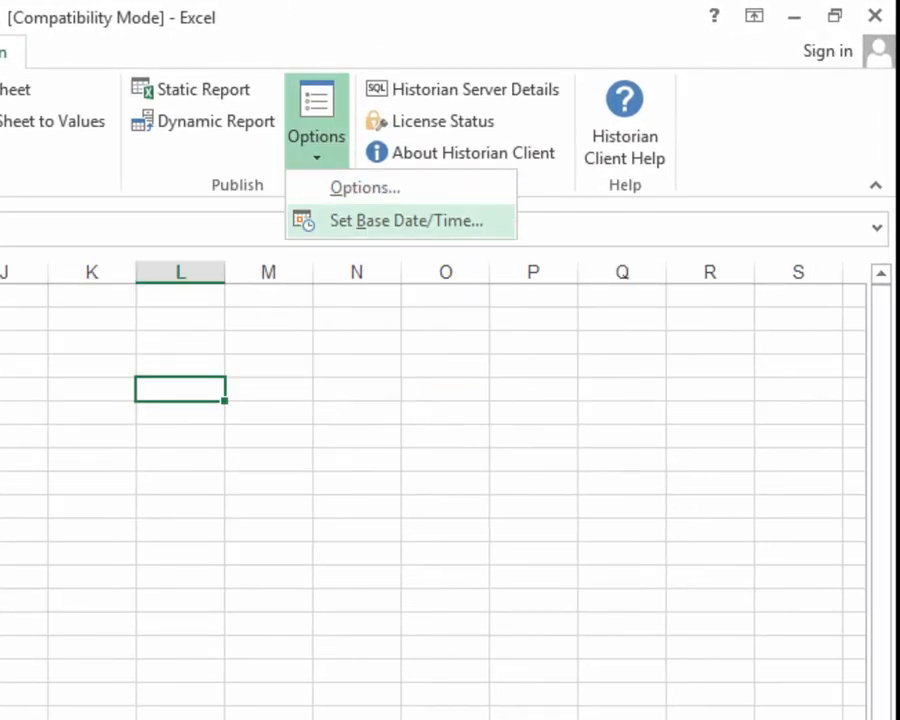
pyautogui.click(406, 220)
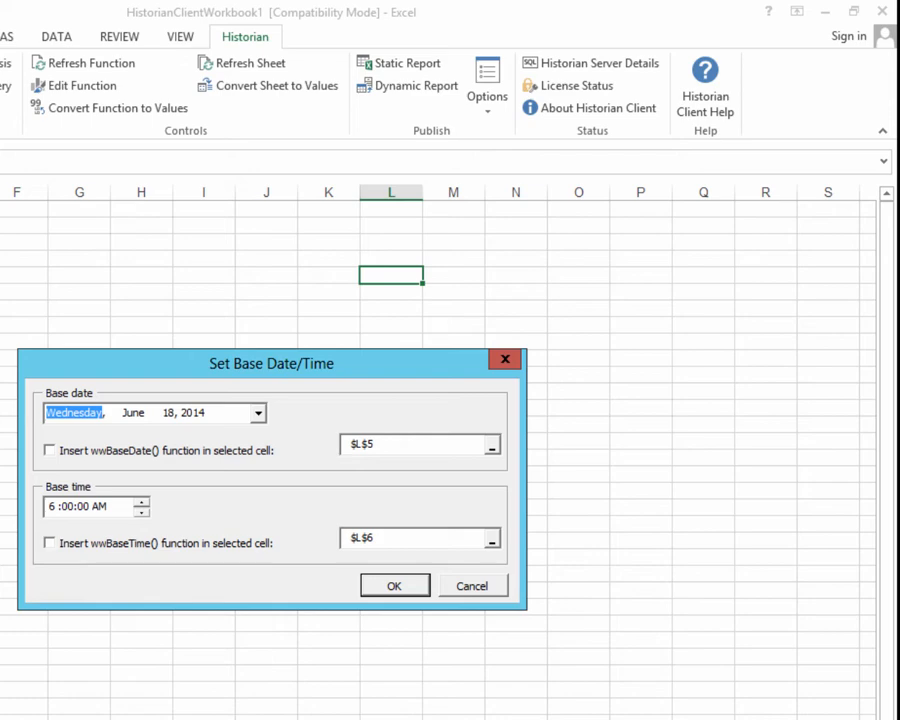
pyautogui.click(258, 413)
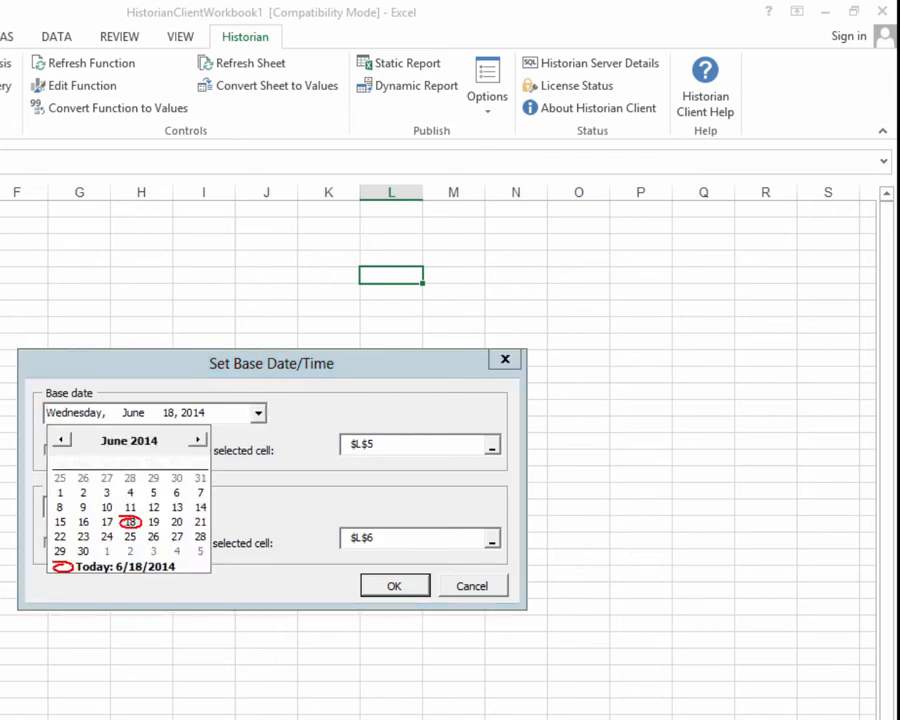
pyautogui.click(60, 522)
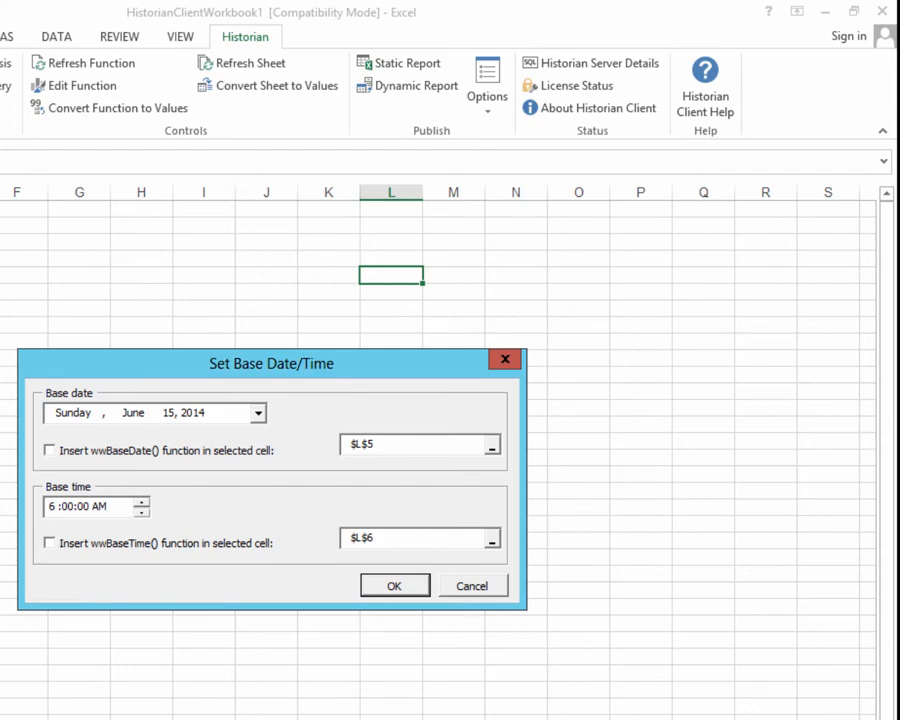
pyautogui.click(100, 507)
pyautogui.write('p')
pyautogui.press('Return')
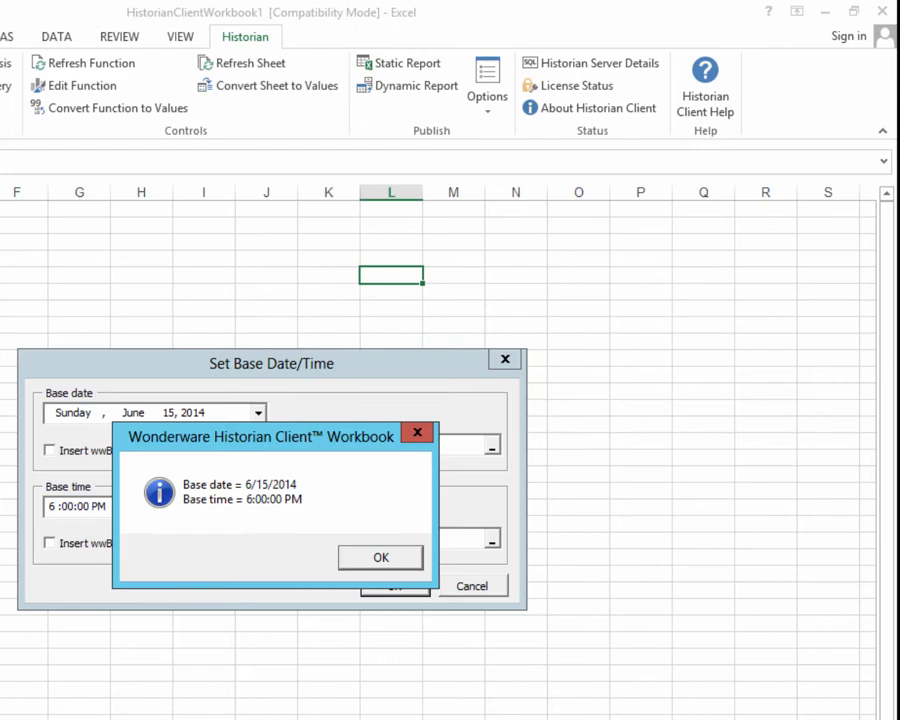
pyautogui.press('Return')
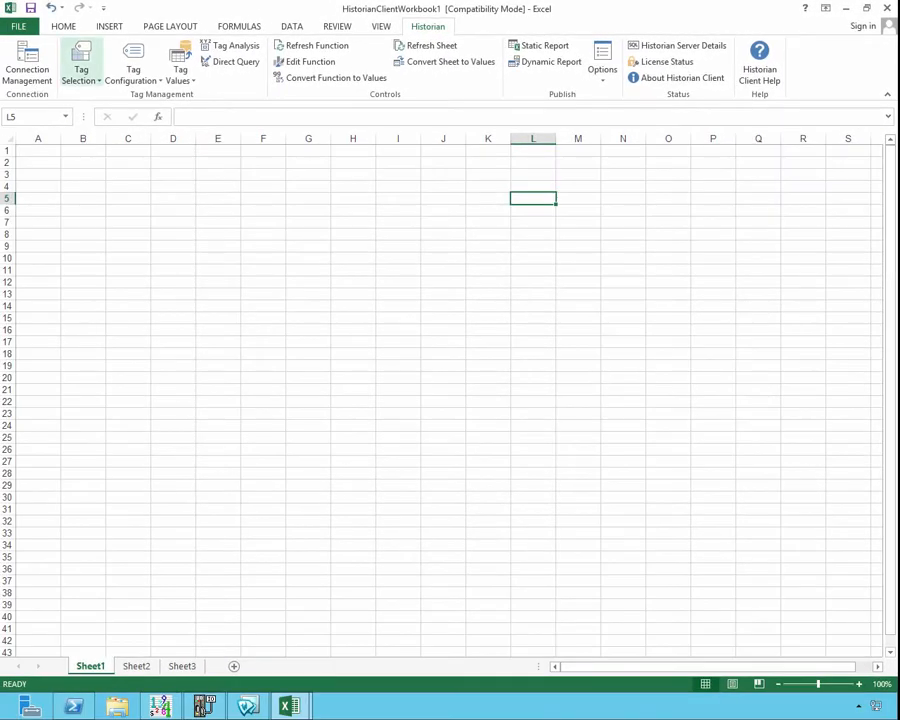
# - Insert the ReactLevel and ReactTemp tag names on Sheet1 starting at cell A1
pyautogui.click(81, 65)
pyautogui.click(111, 95)
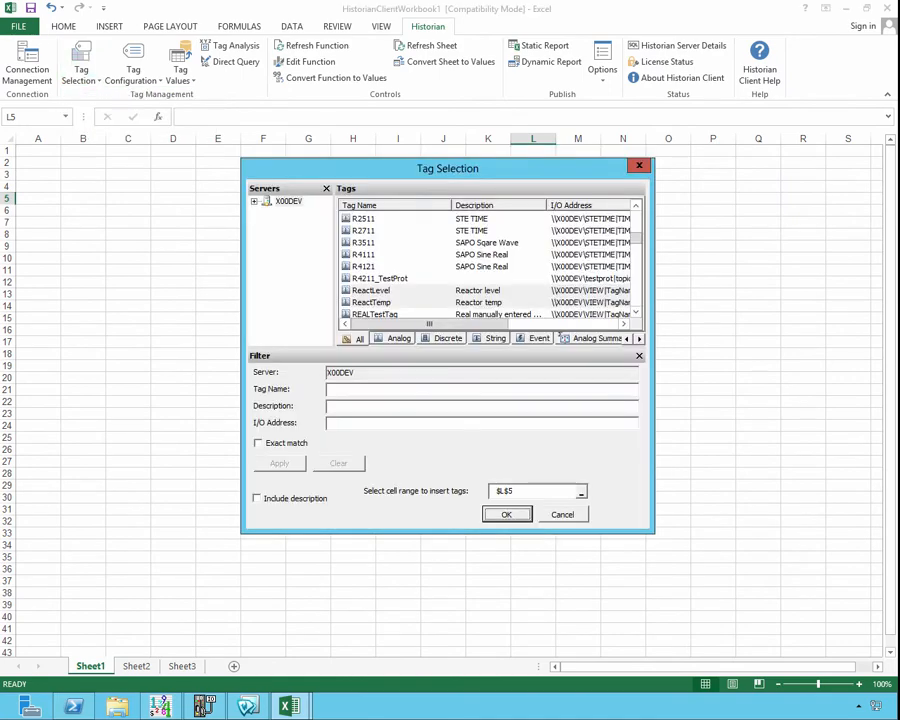
pyautogui.click(364, 266)
pyautogui.click(371, 290)
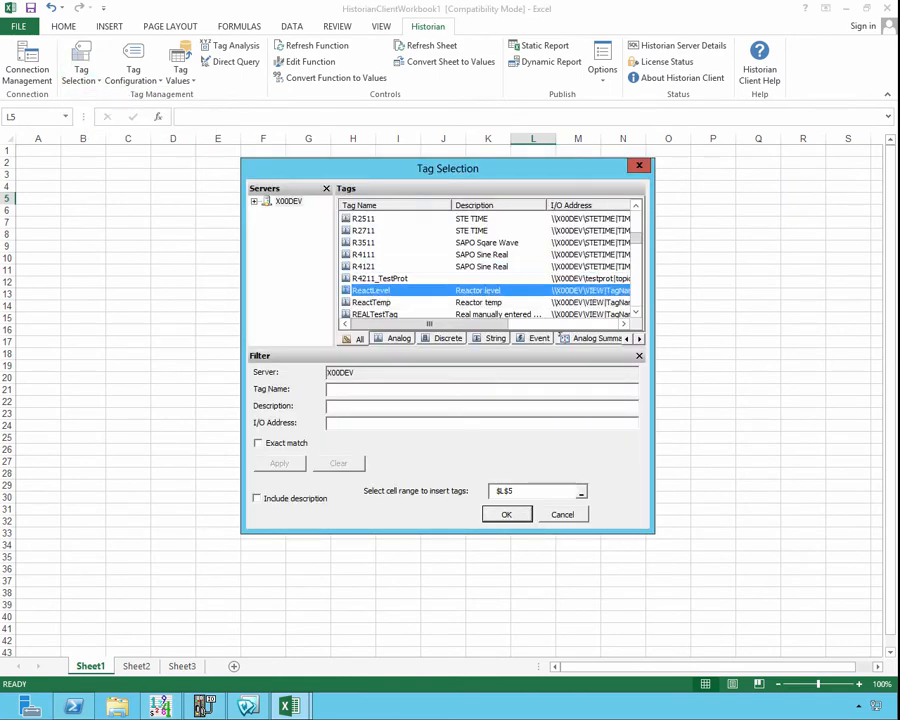
pyautogui.keyDown('shift'); pyautogui.click(371, 302); pyautogui.keyUp('shift')
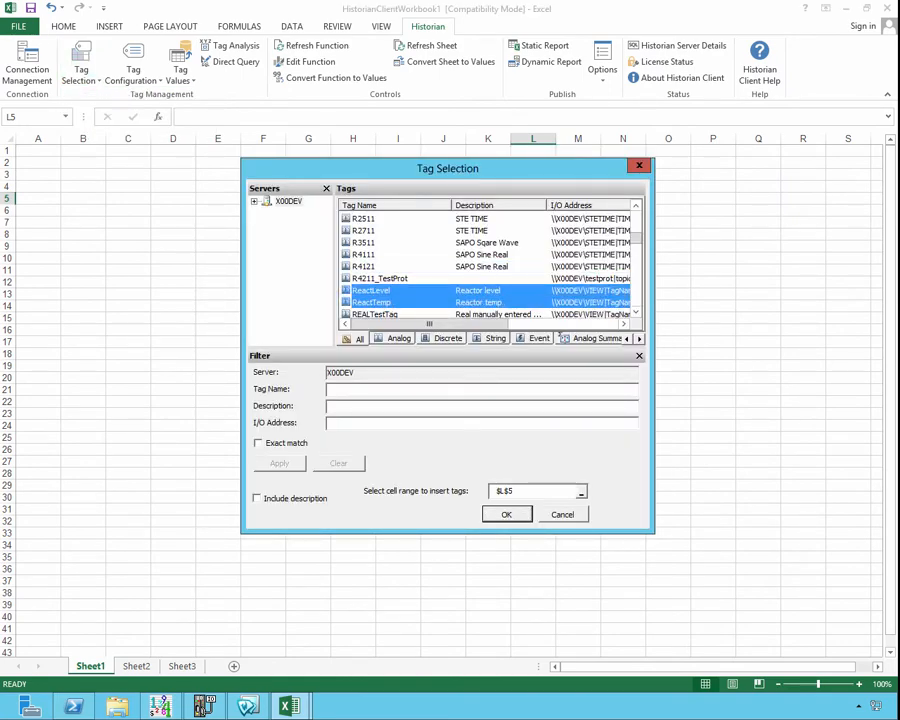
pyautogui.click(530, 491)
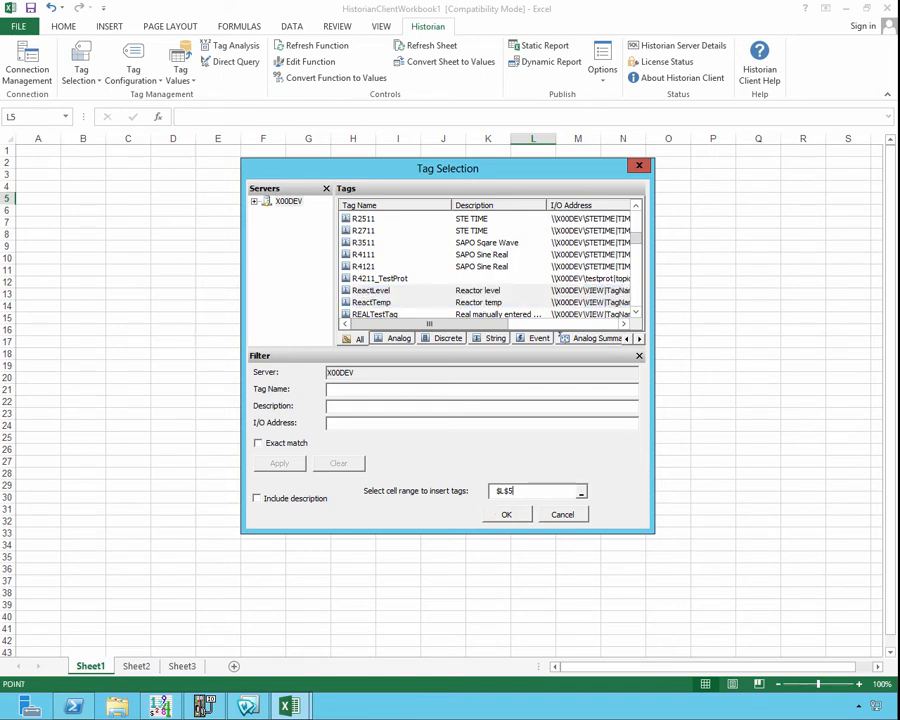
pyautogui.click(38, 151)
pyautogui.click(506, 514)
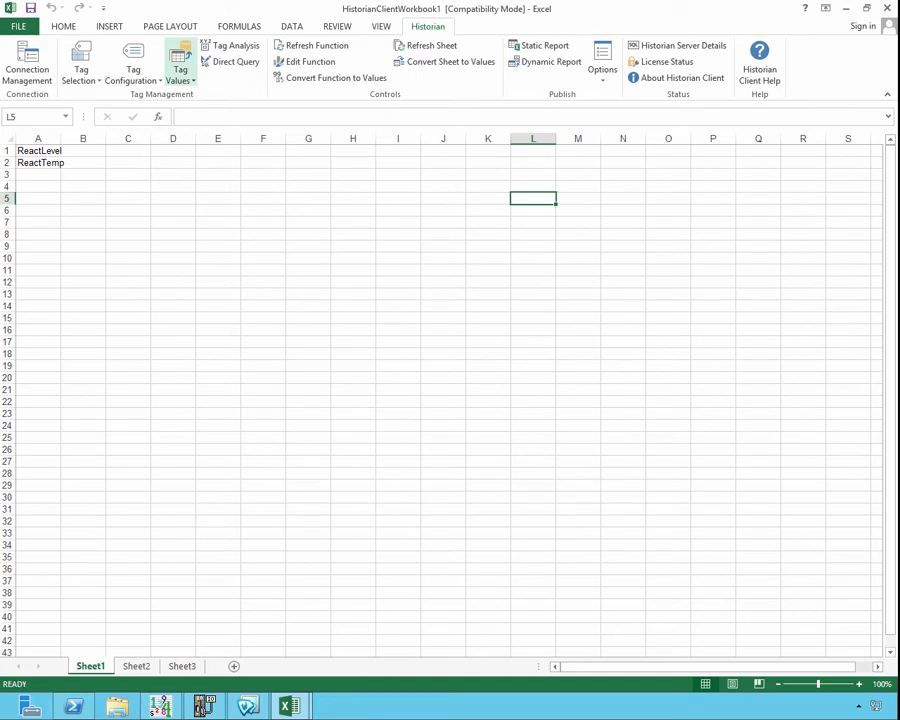
# - Start a History Values query using the tag names in Sheet1 cells A1:A2, with output at cell C2
pyautogui.click(180, 62)
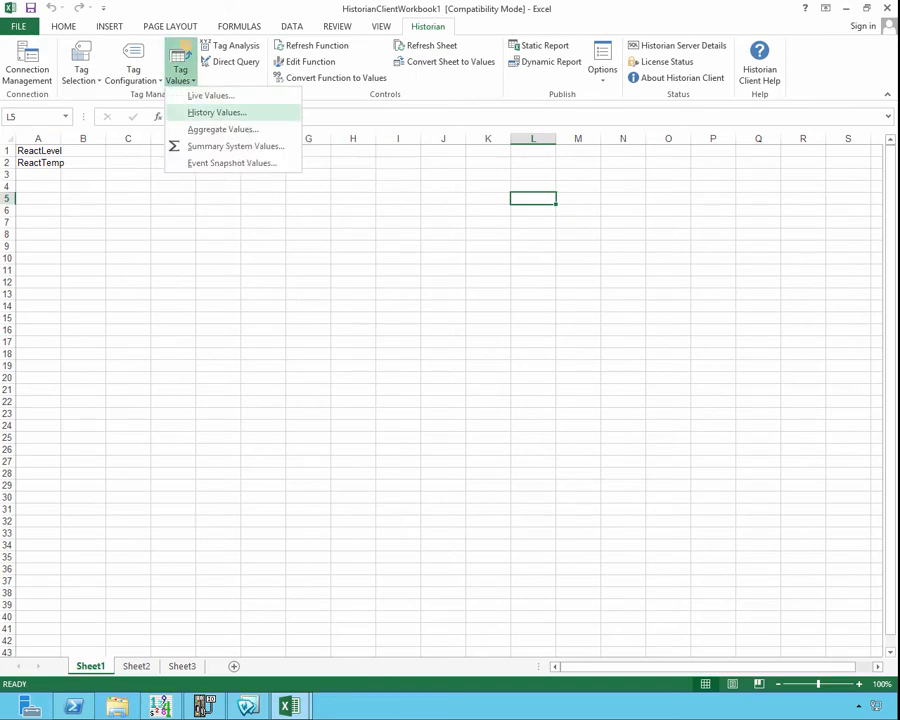
pyautogui.click(216, 112)
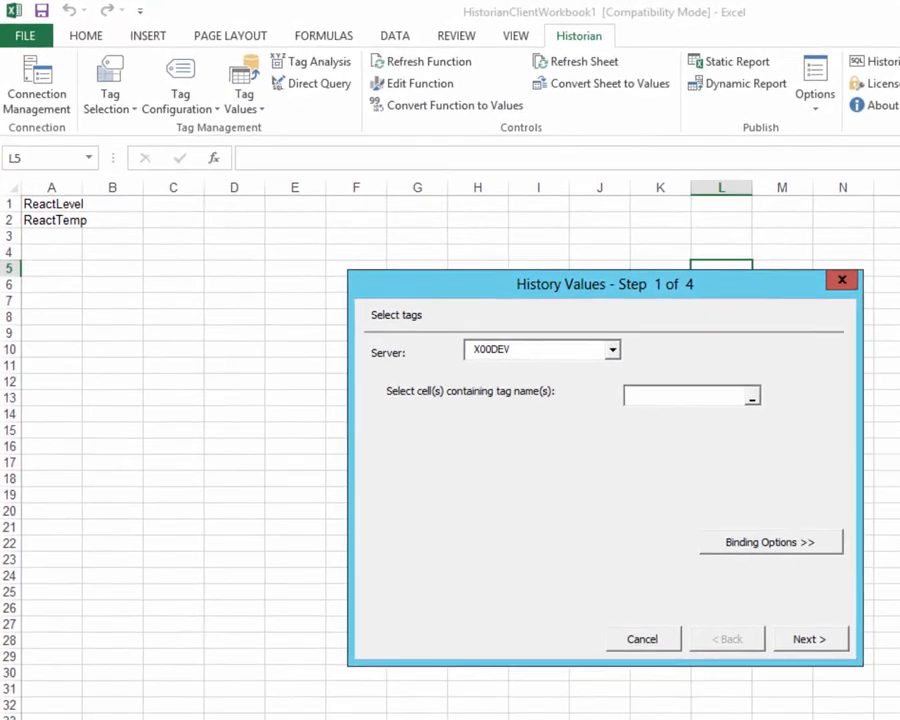
pyautogui.click(774, 408)
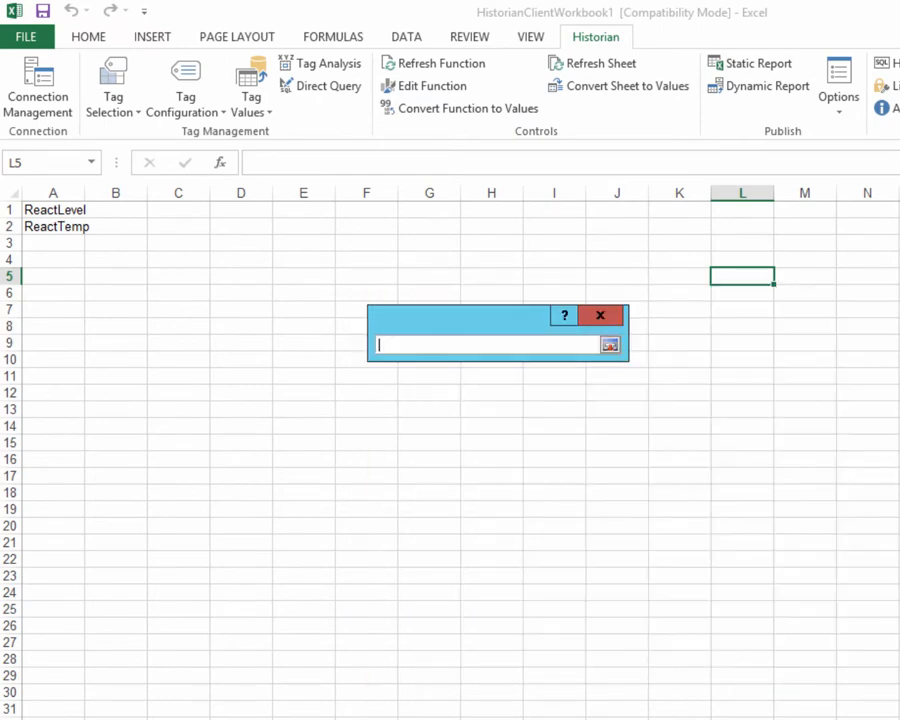
pyautogui.moveTo(53, 210); pyautogui.dragTo(53, 227)
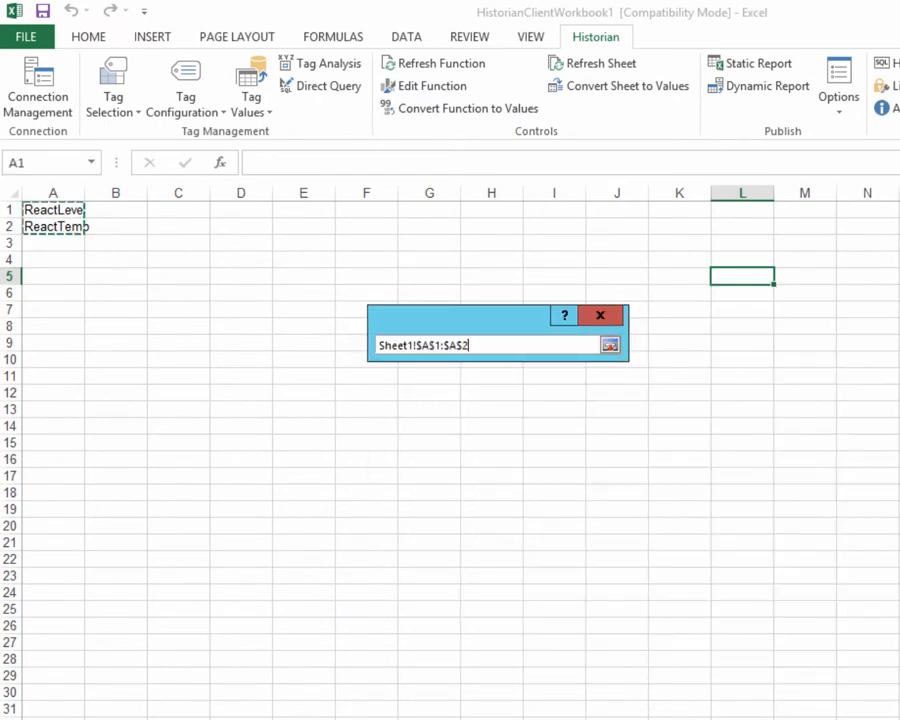
pyautogui.press('Return')
pyautogui.click(830, 657)
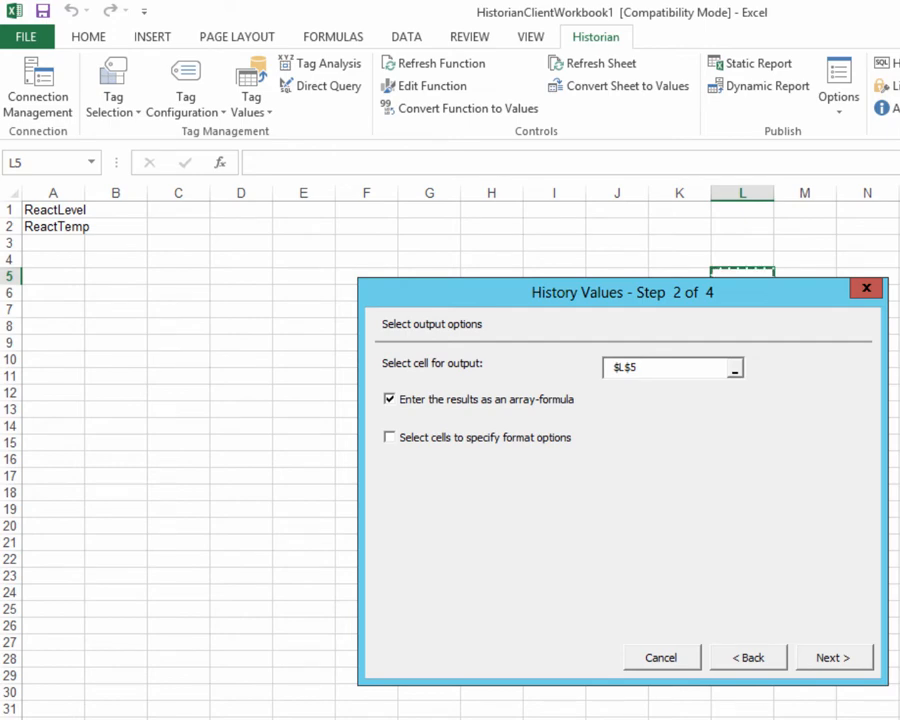
pyautogui.click(178, 227)
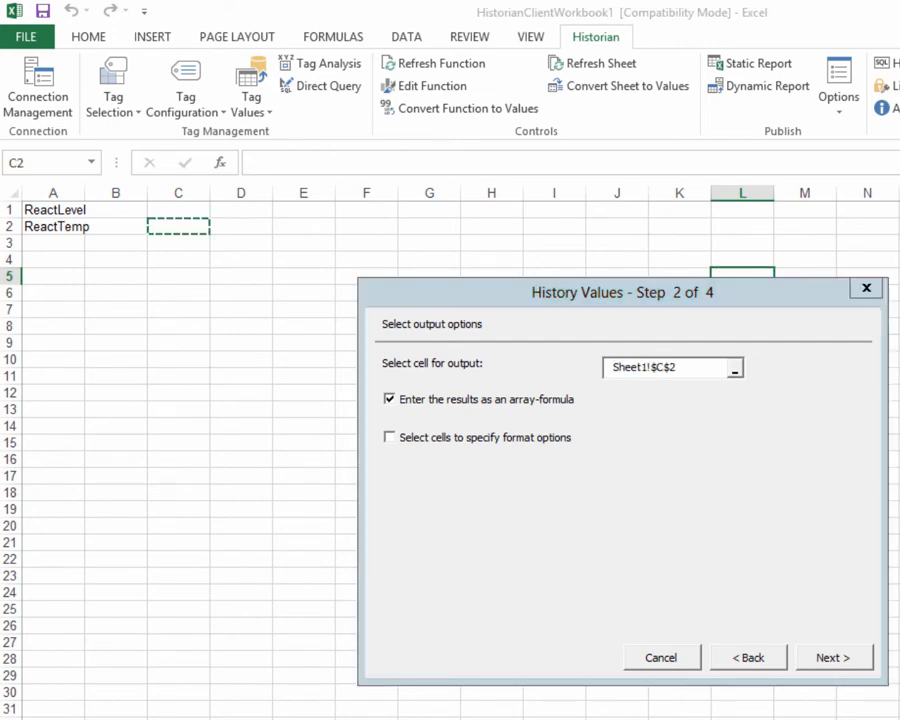
pyautogui.press('Return')
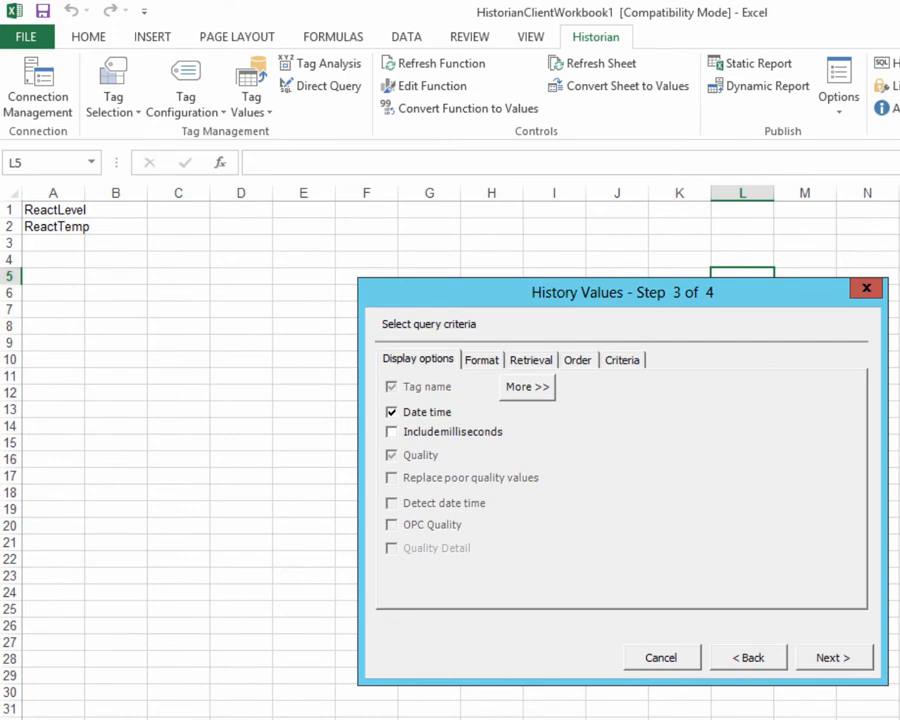
# - Set the query's relative time to 10 minutes back from BaseDate and BaseTime, and insert the history values
pyautogui.press('Return')
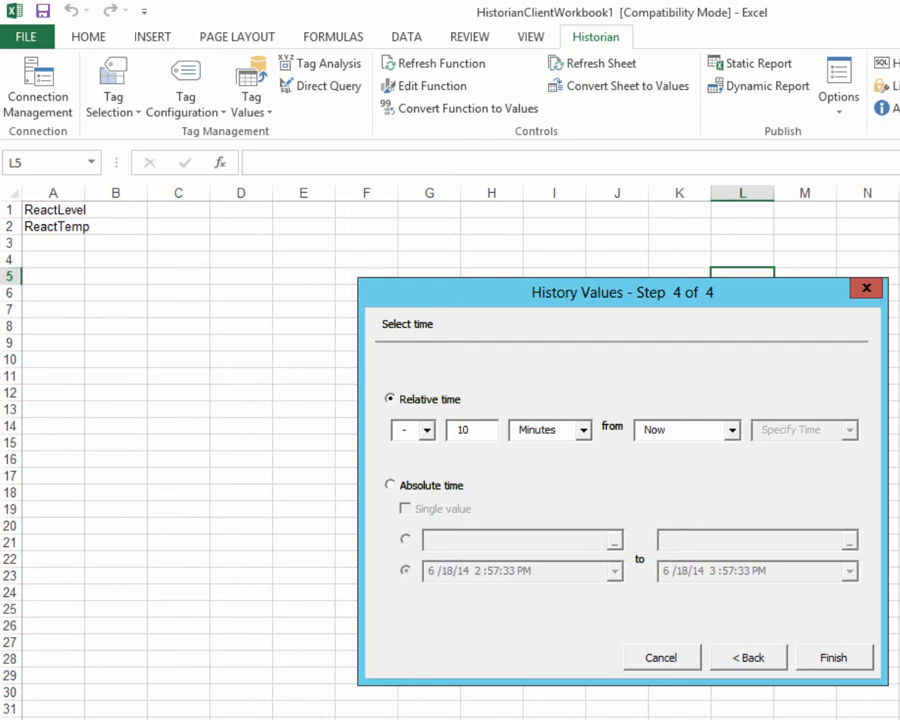
pyautogui.click(732, 430)
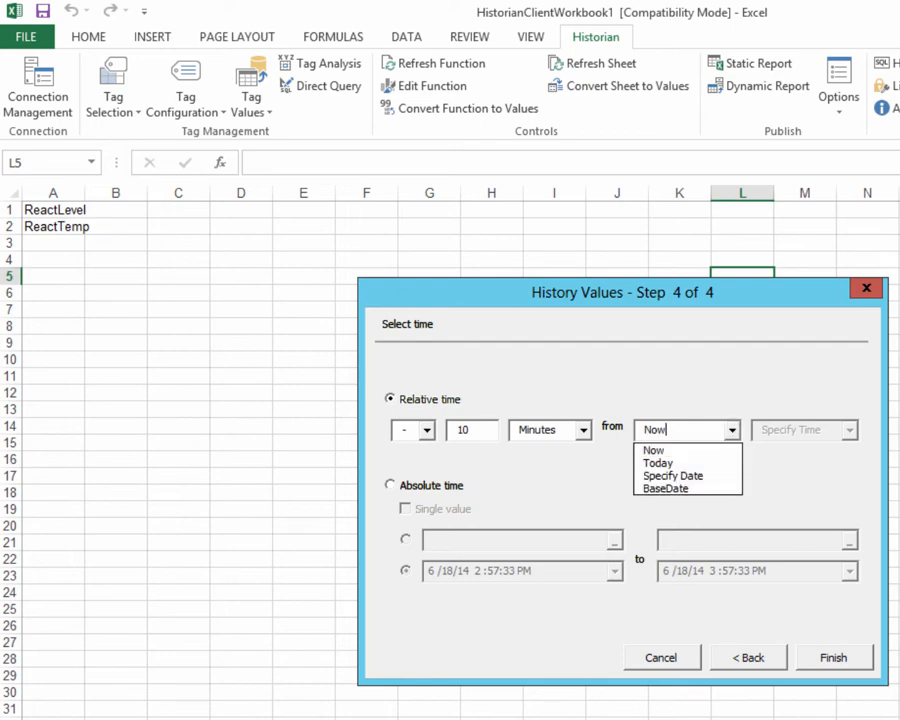
pyautogui.click(680, 489)
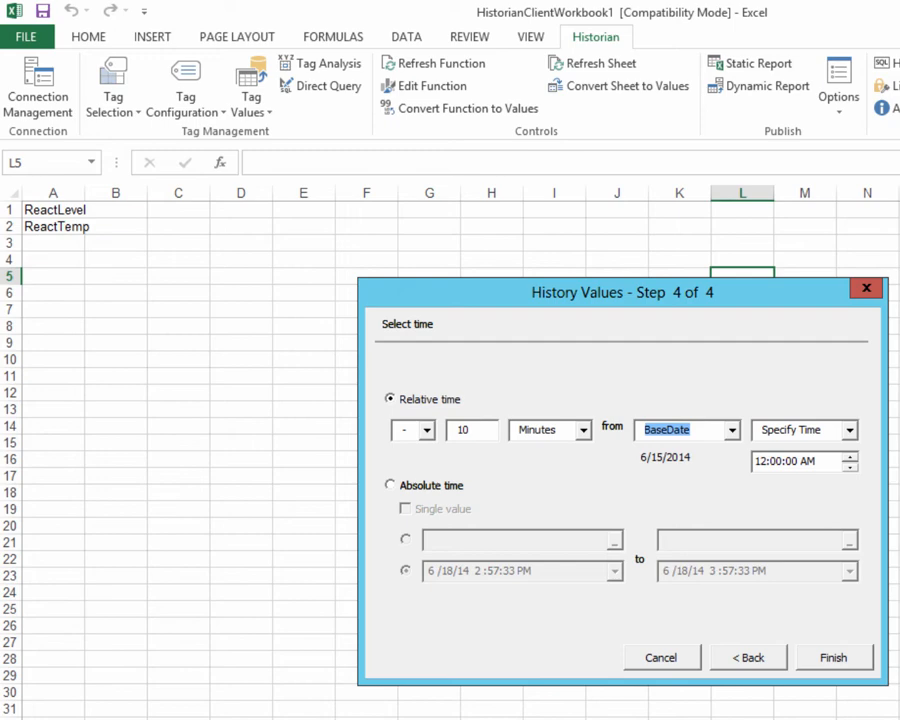
pyautogui.click(850, 430)
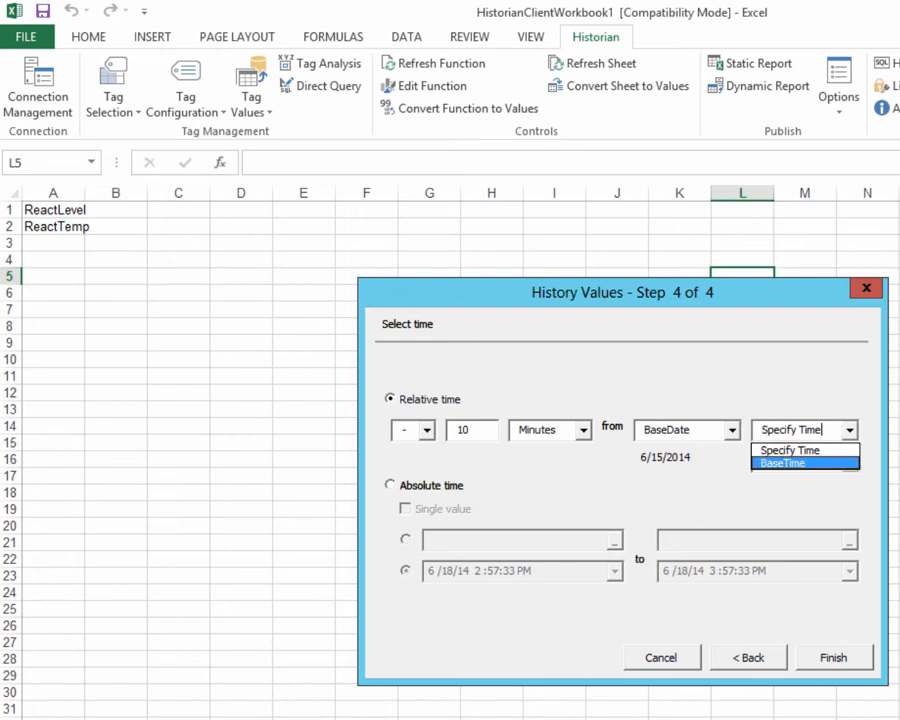
pyautogui.press('Return')
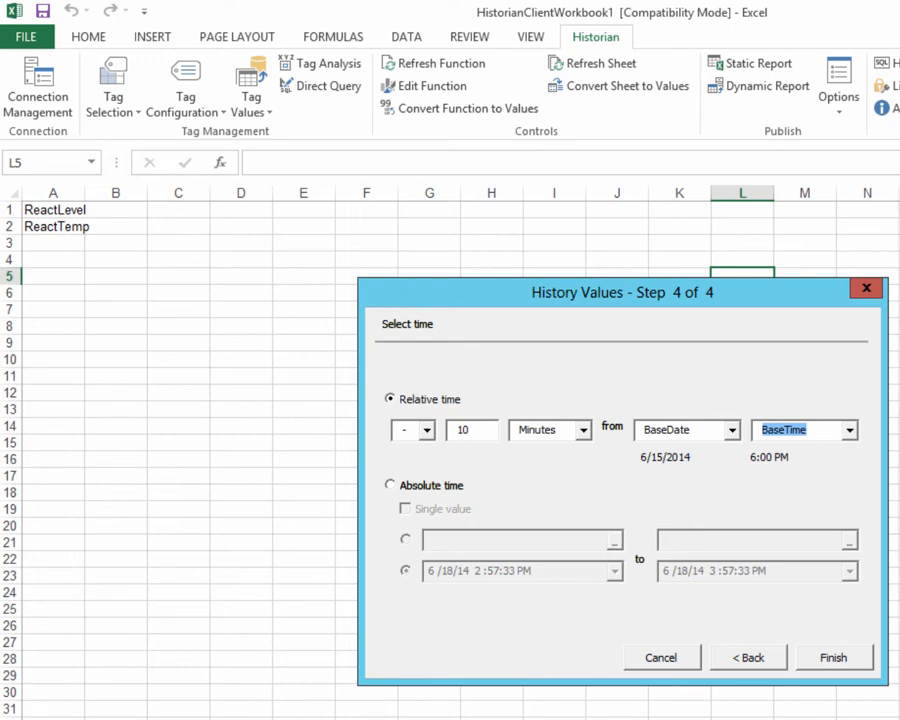
pyautogui.click(834, 658)
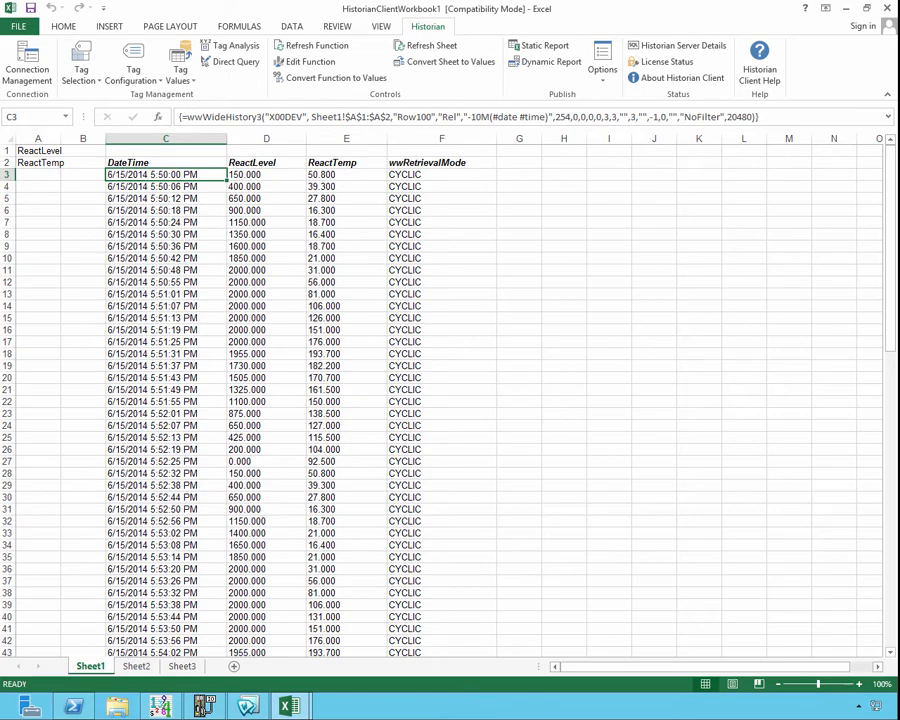
pyautogui.click(183, 83)
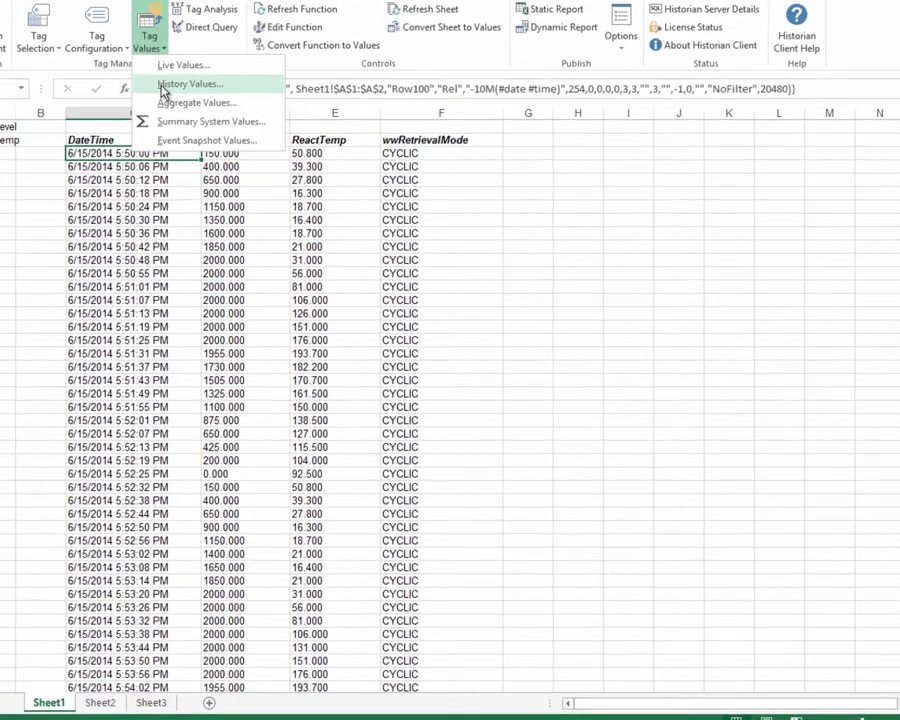
pyautogui.click(195, 110)
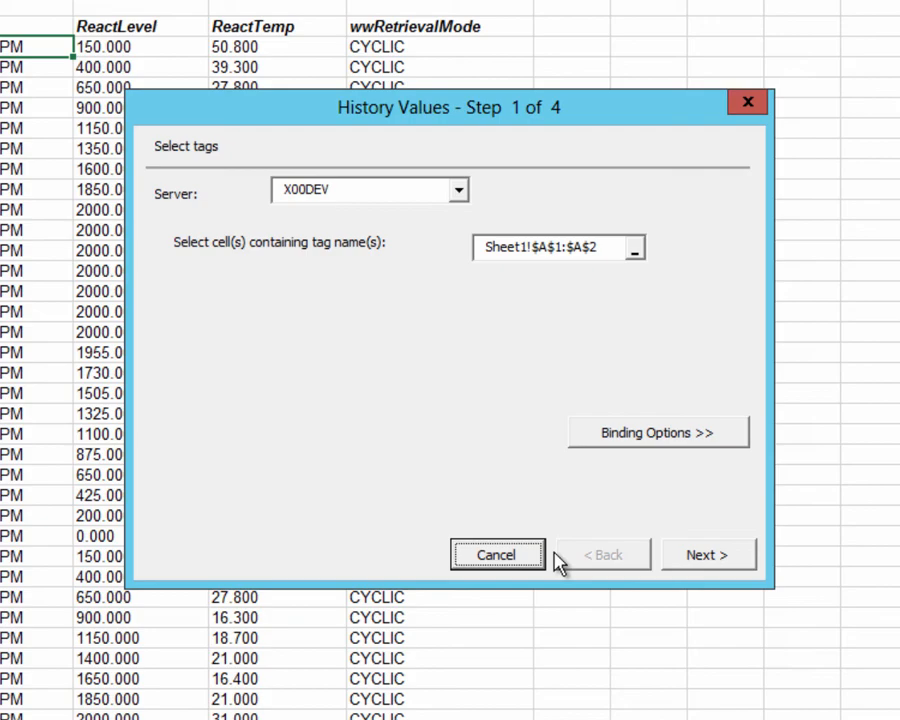
pyautogui.click(508, 556)
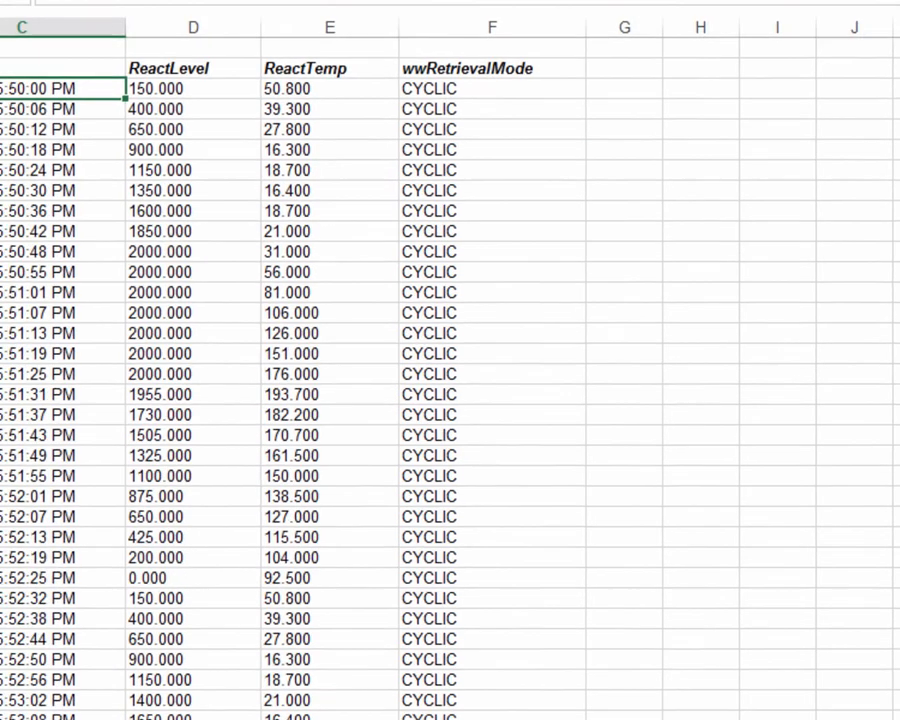
# - Add the tag names ProdLevel in cell A3 and Speed in cell A4 below the existing tag names
pyautogui.moveTo(62, 257); pyautogui.dragTo(68, 280)
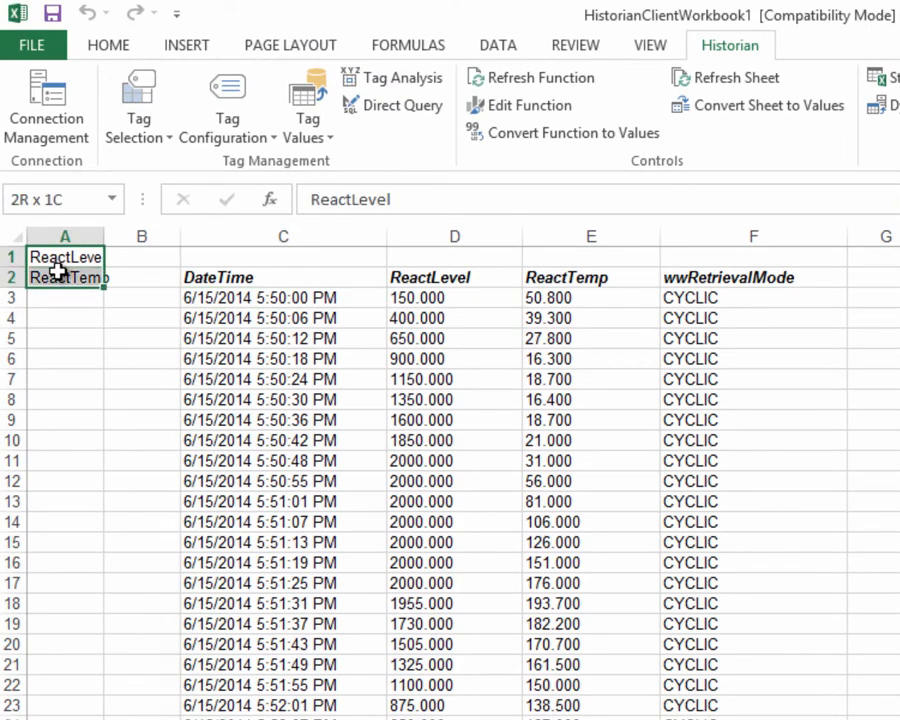
pyautogui.click(50, 298)
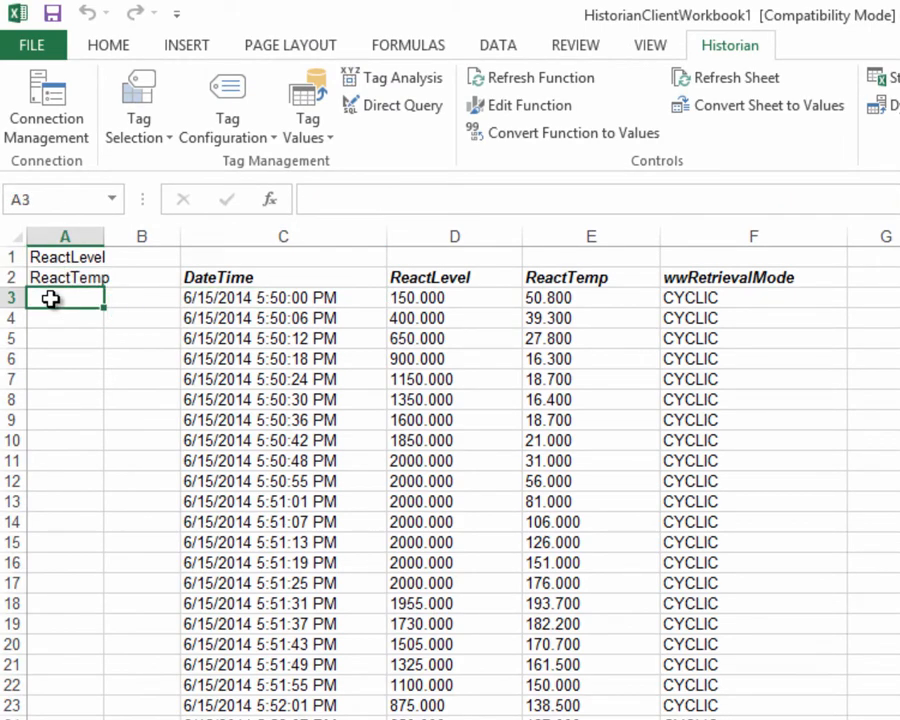
pyautogui.write('Prod')
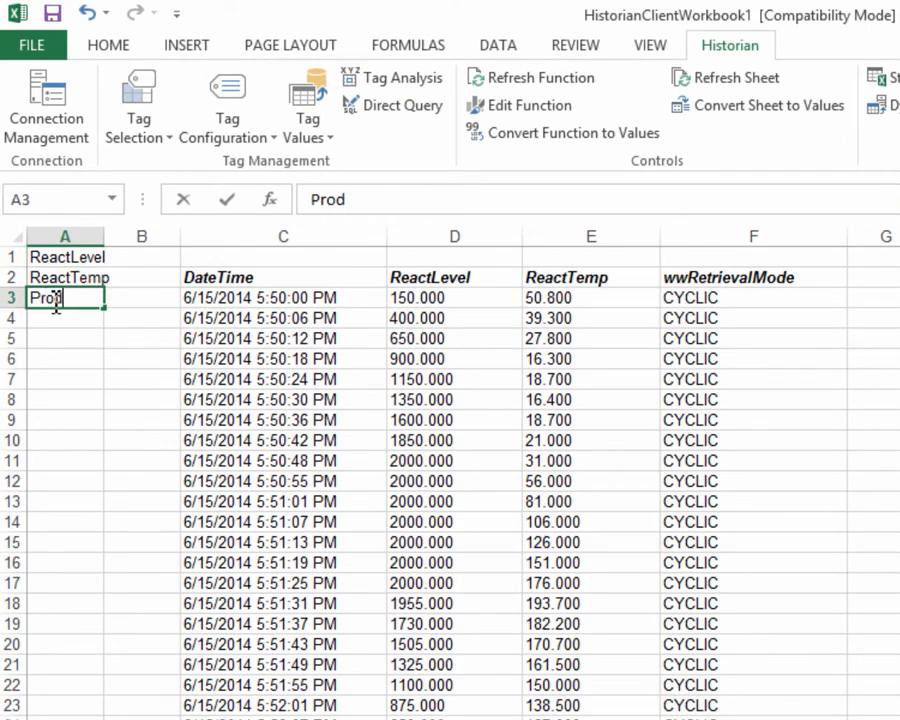
pyautogui.write('Level')
pyautogui.press('Return')
pyautogui.write('Sp')
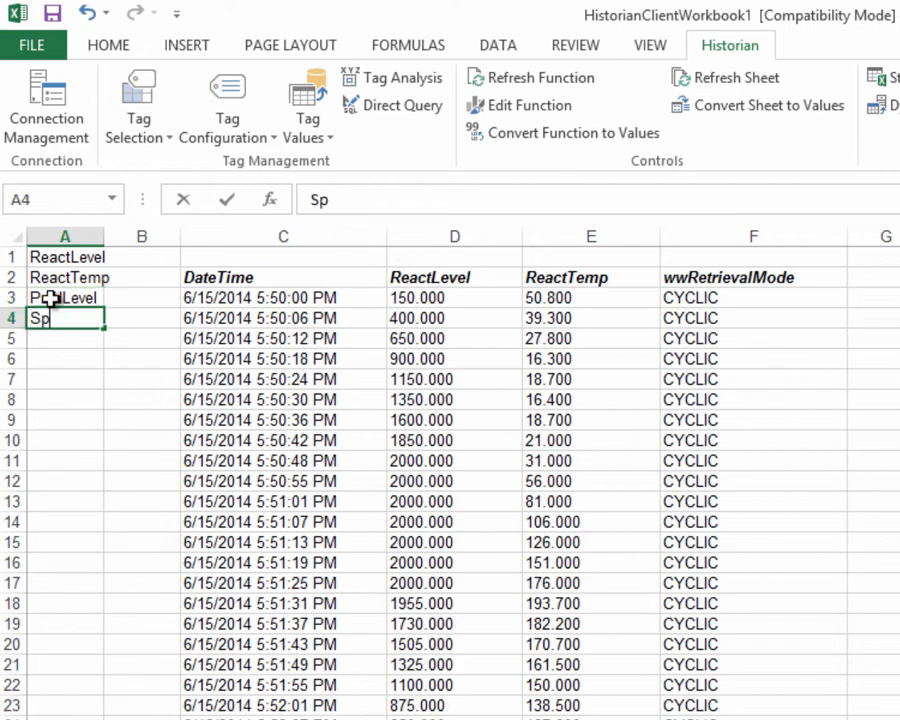
pyautogui.write('eed')
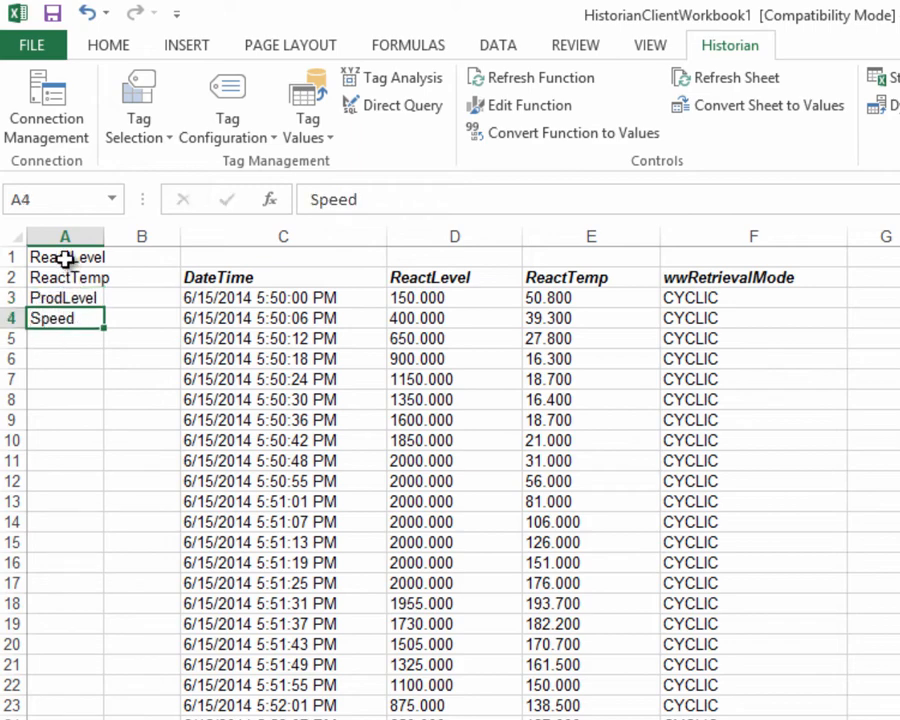
# - Name the tag name range A1:A4 AnalogTags
pyautogui.click(64, 260)
pyautogui.moveTo(64, 260); pyautogui.dragTo(68, 308)
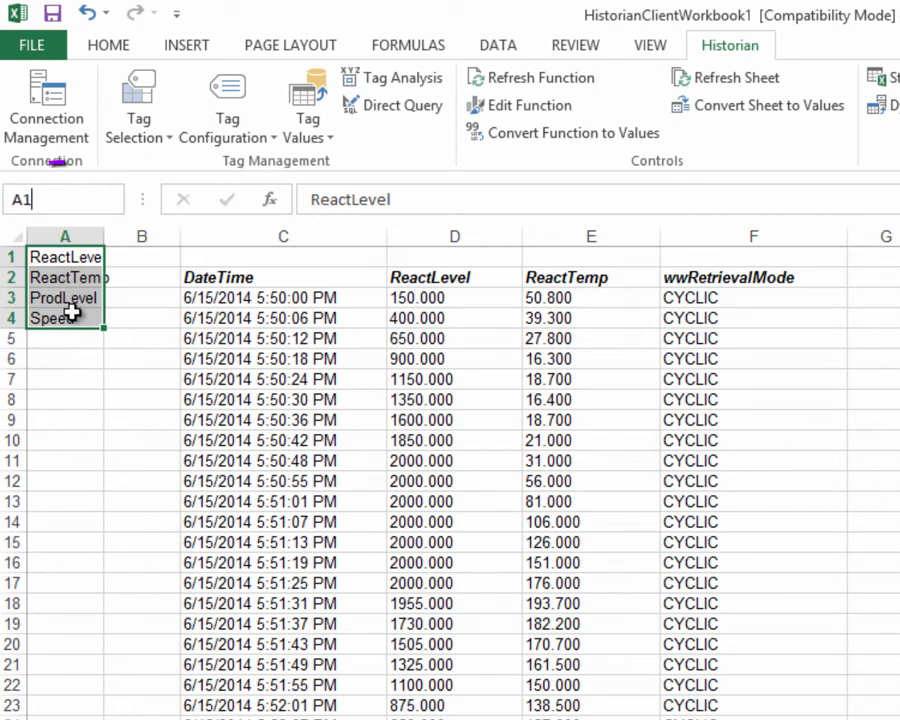
pyautogui.click(50, 208)
pyautogui.moveTo(46, 200); pyautogui.dragTo(3, 200)
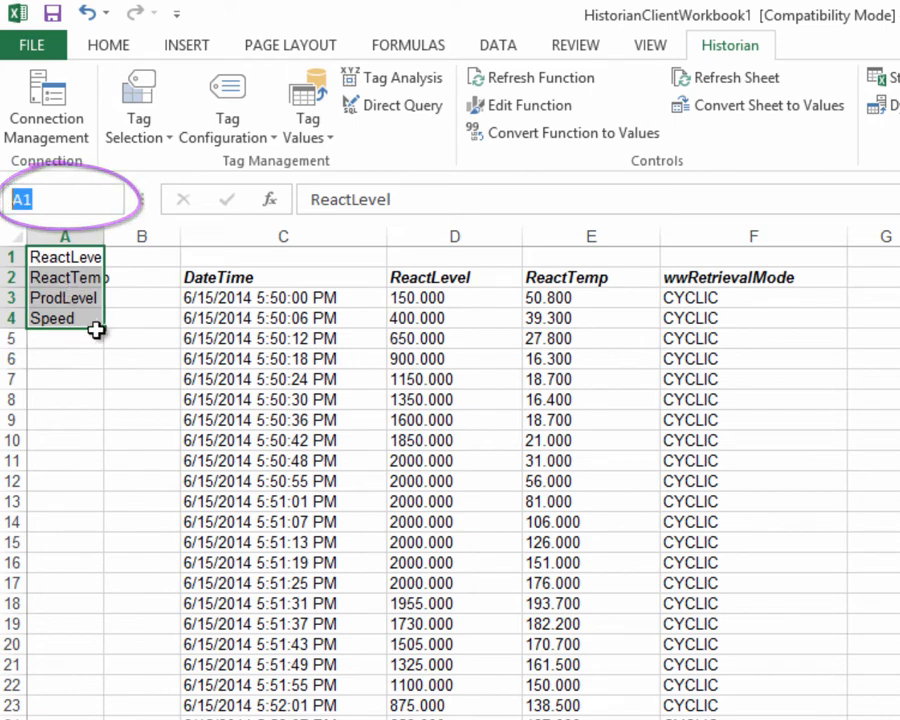
pyautogui.write('AnalogTags')
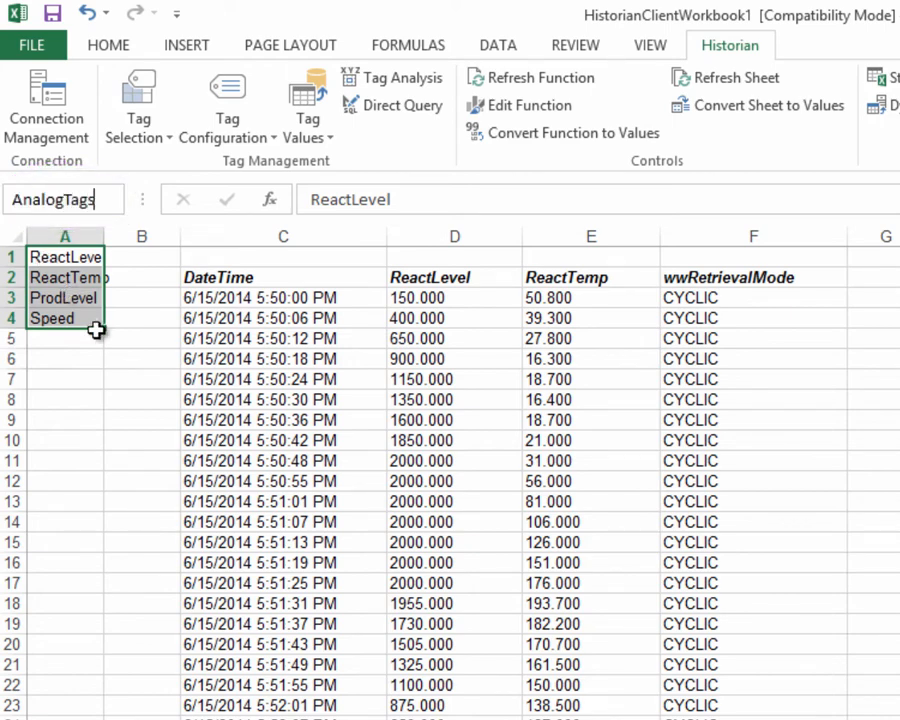
pyautogui.press('Return')
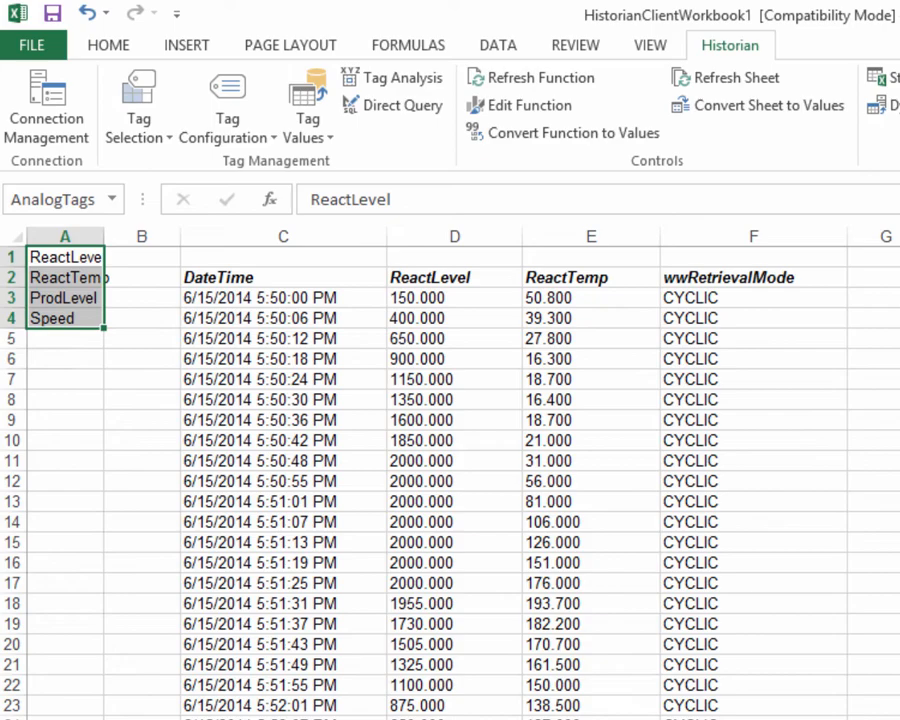
# - Insert a Live Values query on server X00DEV using the named range AnalogTags, with output at cell H2 as an array formula
pyautogui.click(314, 122)
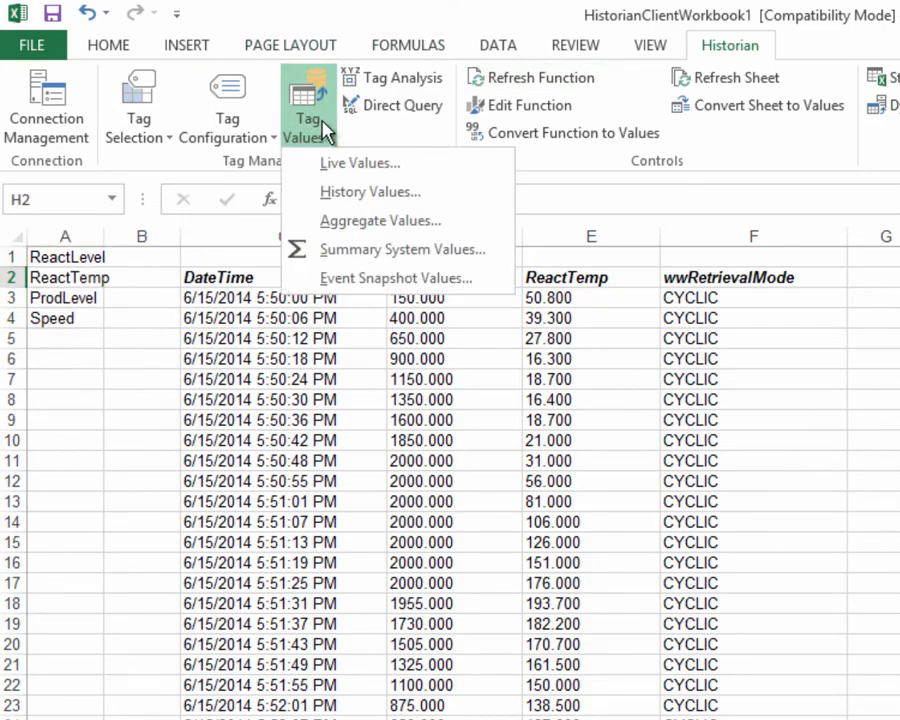
pyautogui.click(370, 191)
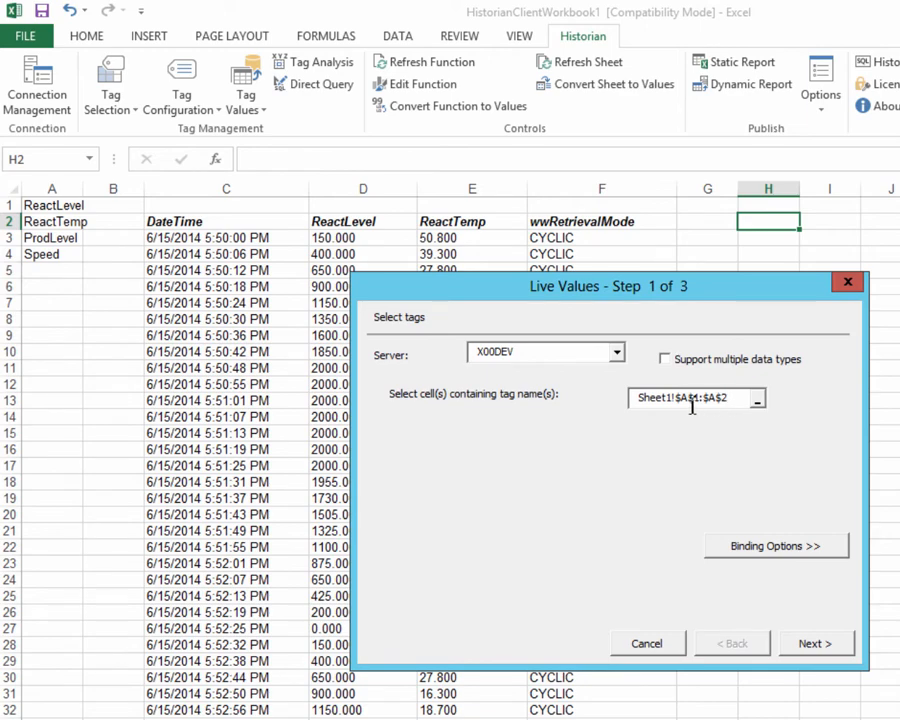
pyautogui.click(688, 398)
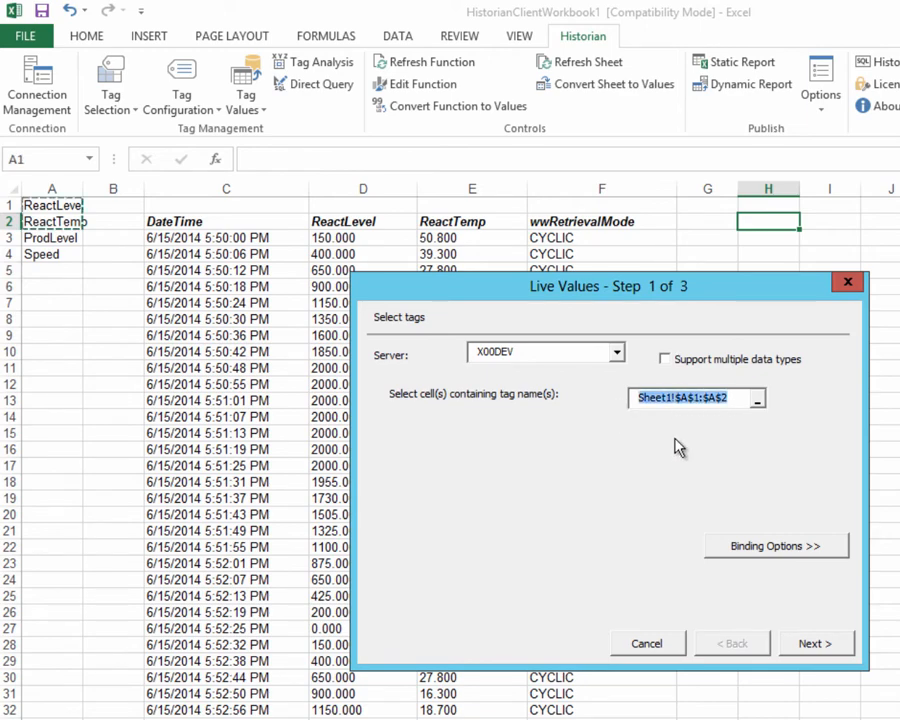
pyautogui.write('AnalogTags')
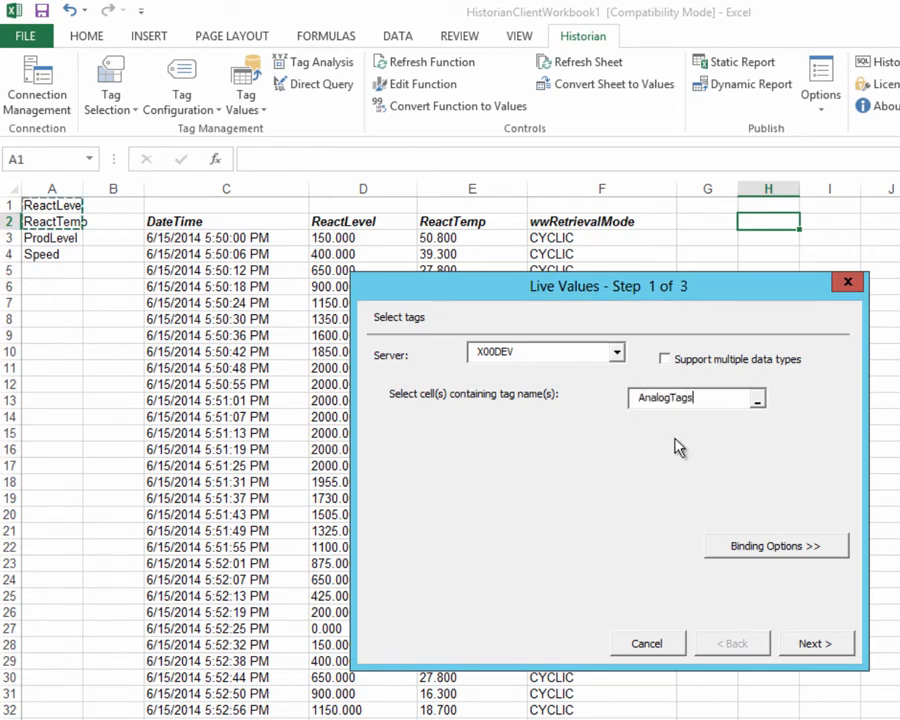
pyautogui.click(816, 645)
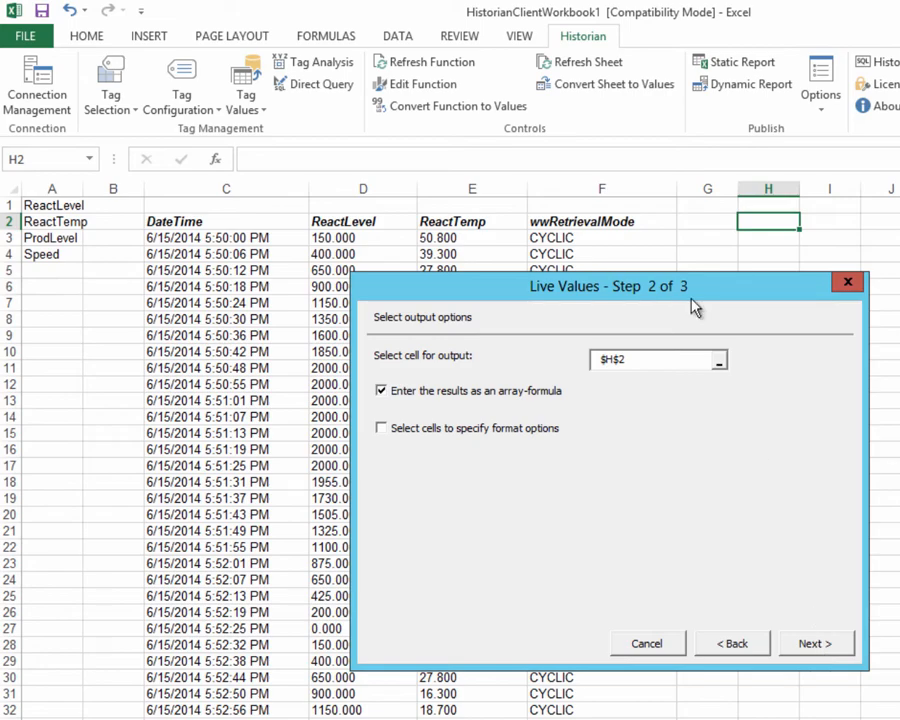
pyautogui.click(828, 645)
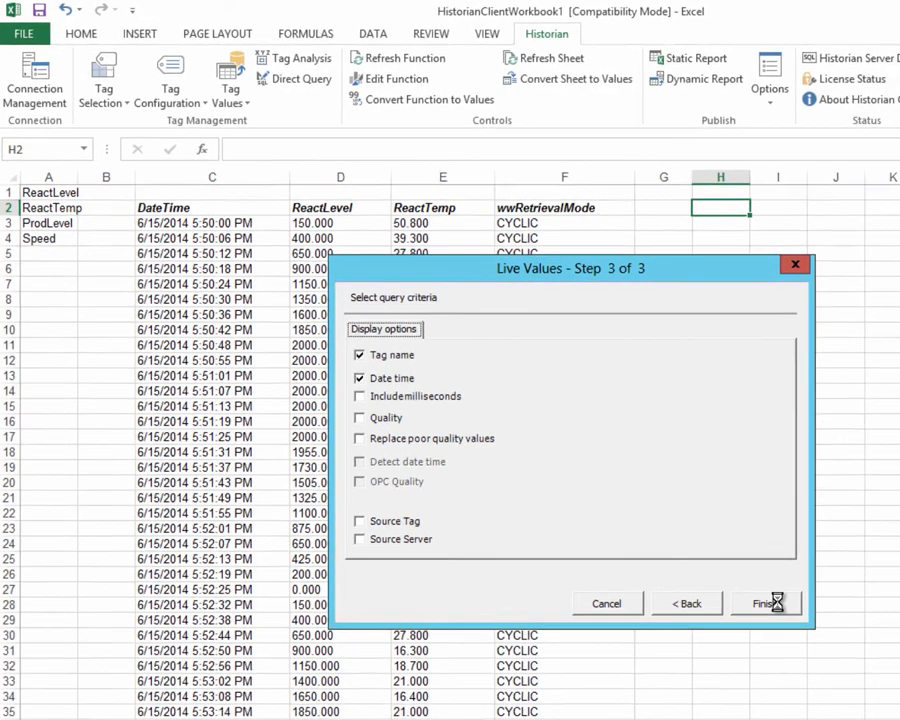
pyautogui.click(818, 643)
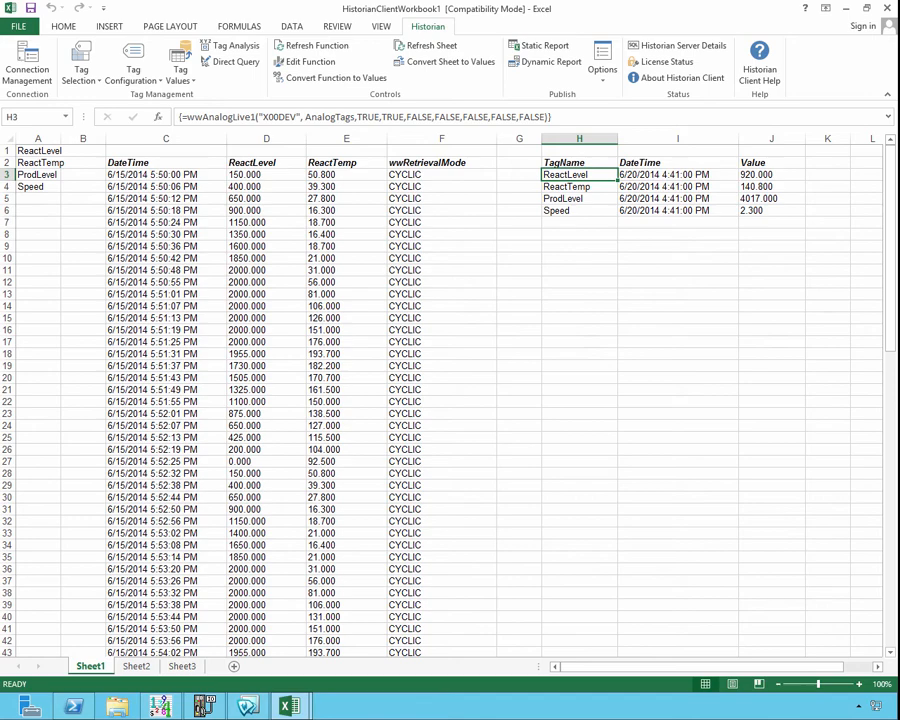
# - Inspect the cell range that the name AnalogTags refers to, leaving its definition unedited
pyautogui.click(236, 27)
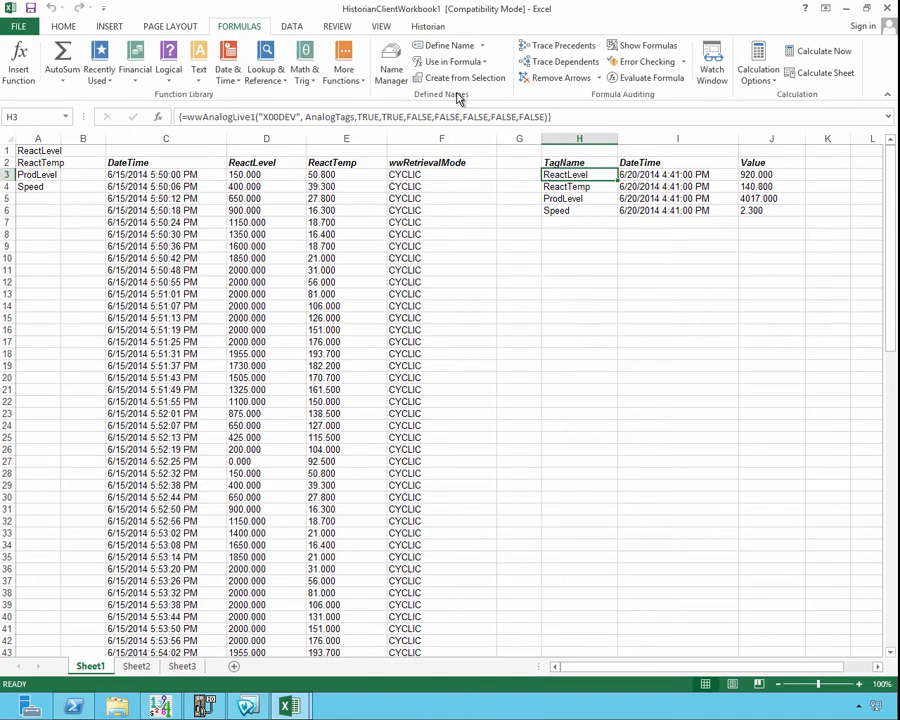
pyautogui.click(391, 66)
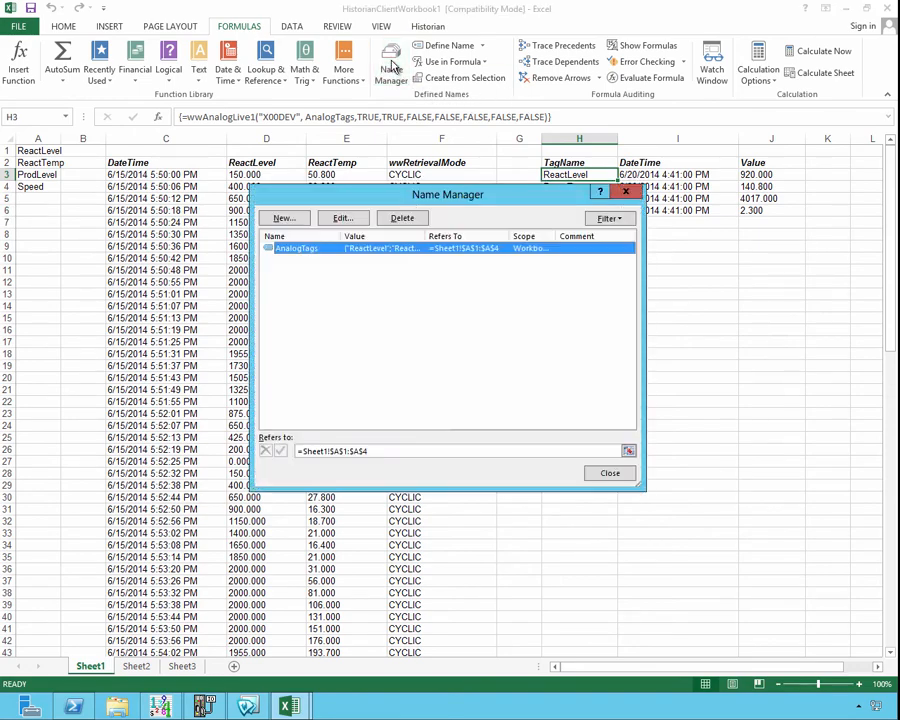
pyautogui.click(341, 221)
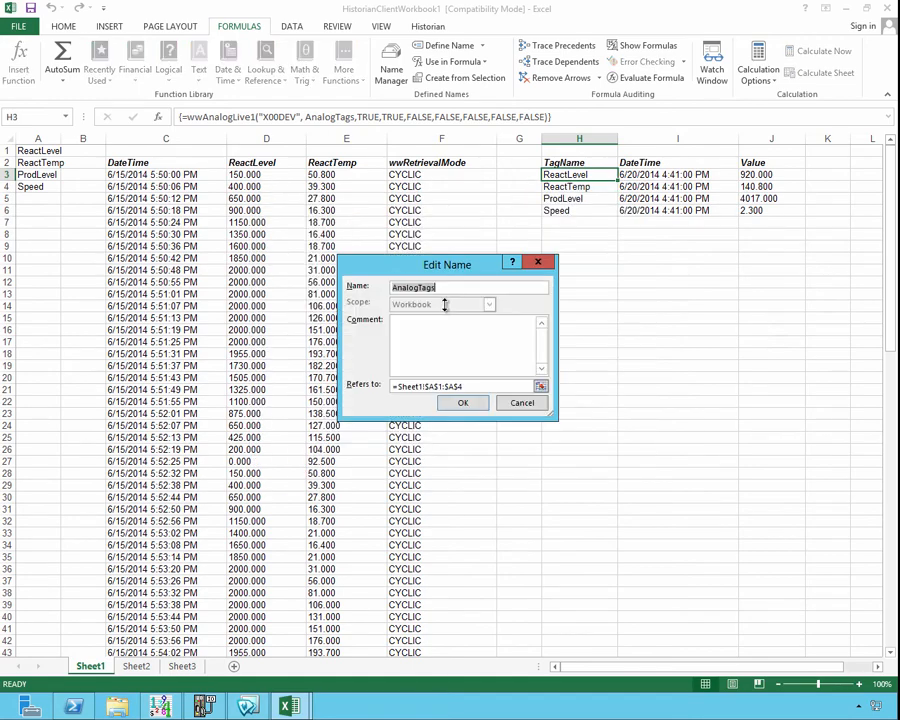
pyautogui.moveTo(535, 388); pyautogui.dragTo(393, 389)
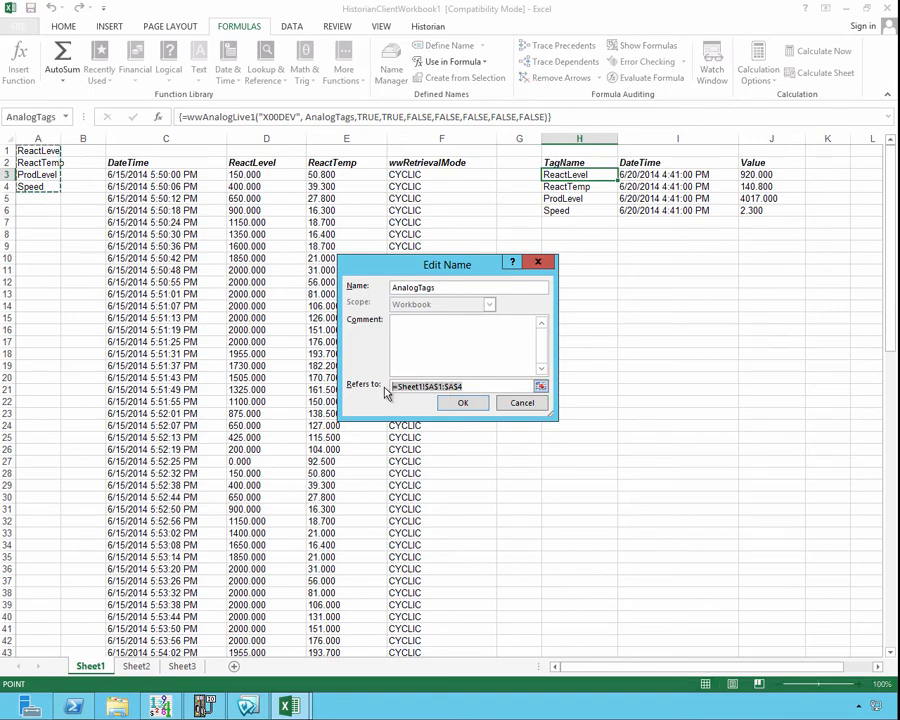
pyautogui.click(522, 402)
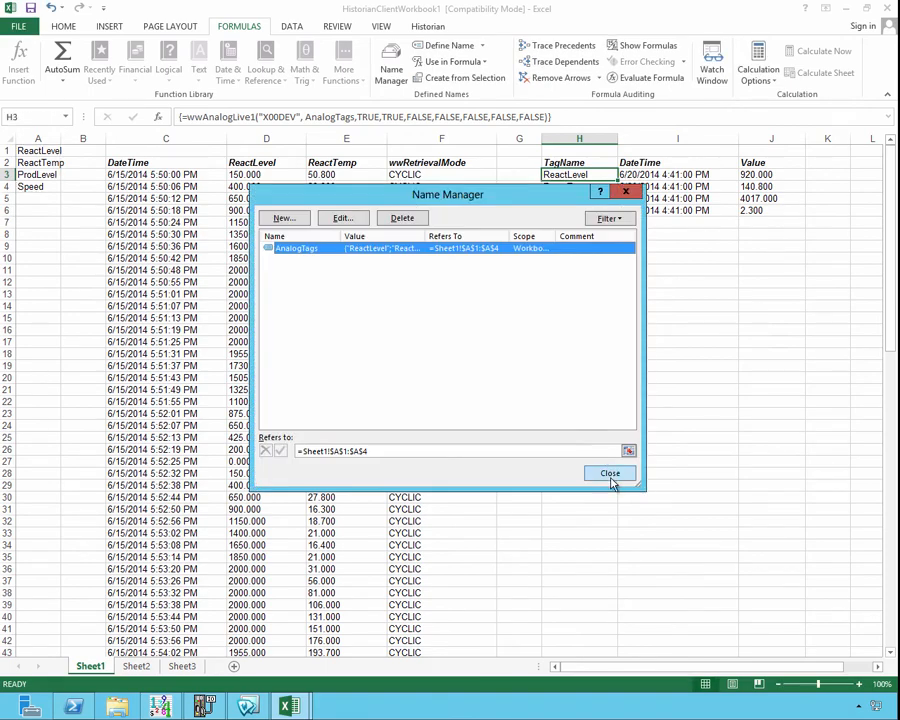
pyautogui.click(610, 474)
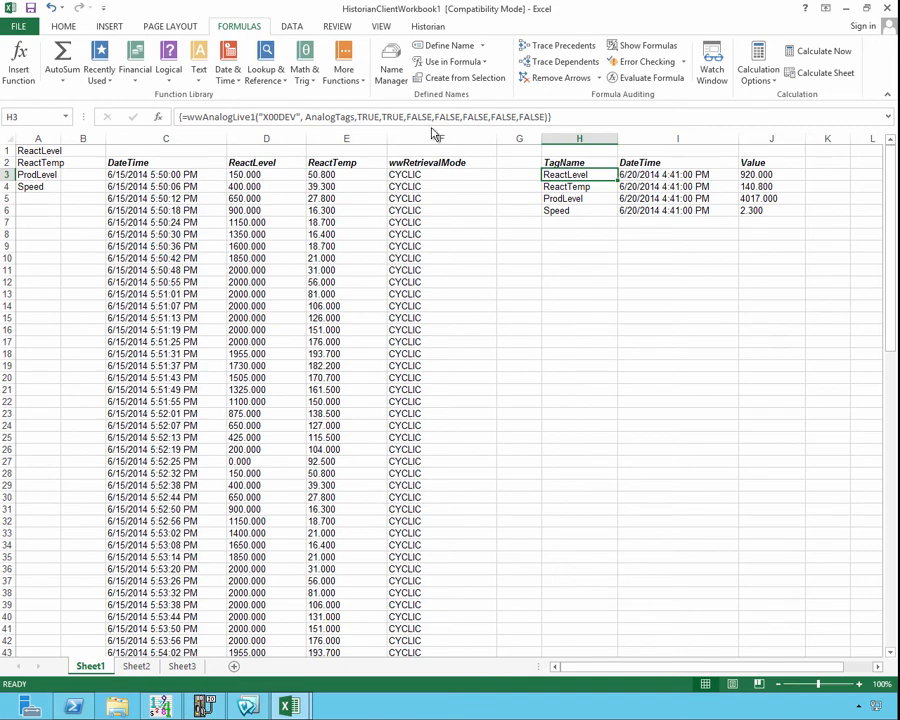
# - Start another Live Values query using the binding option for tags of type Analog in the AFTagBinding range
pyautogui.click(429, 27)
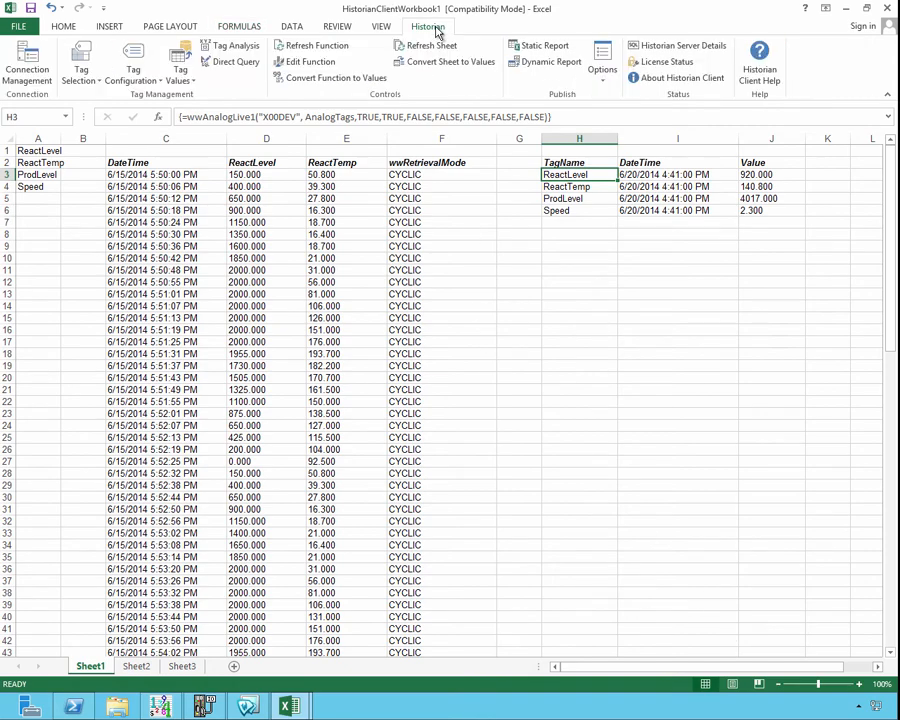
pyautogui.click(181, 72)
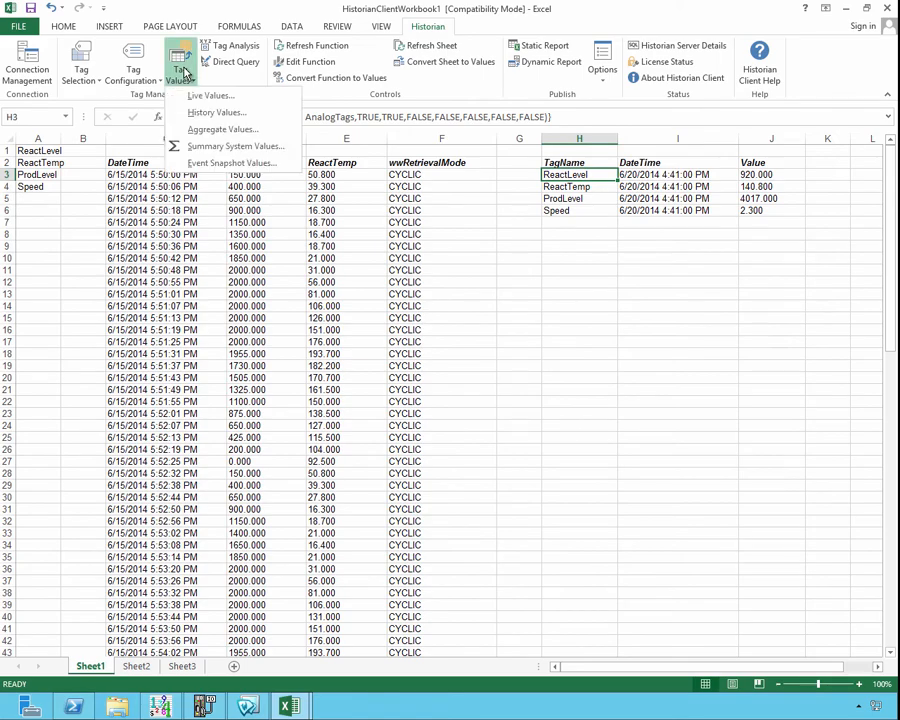
pyautogui.click(210, 95)
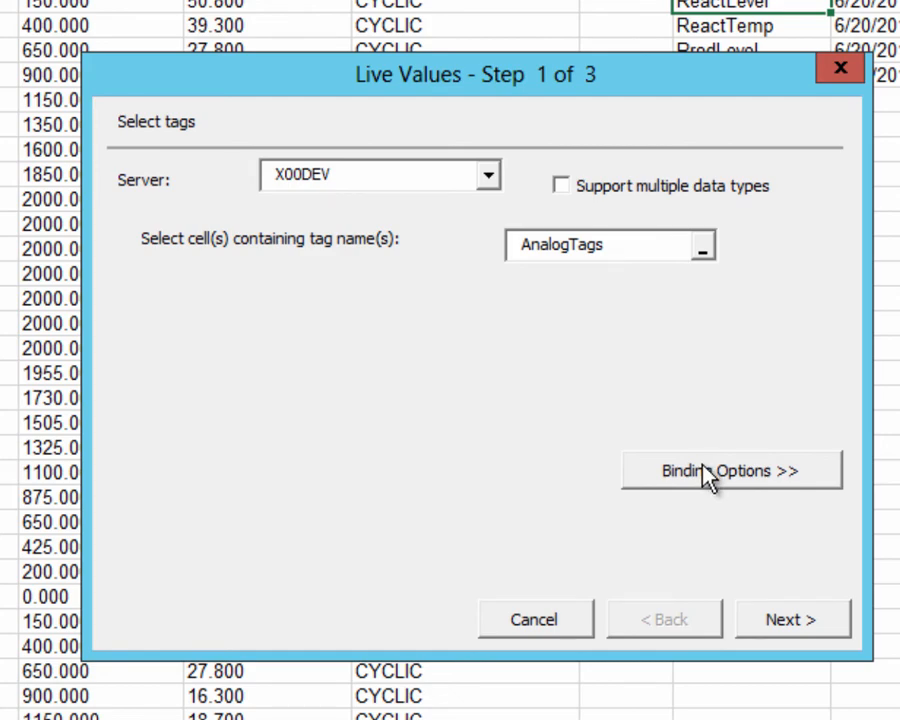
pyautogui.click(707, 475)
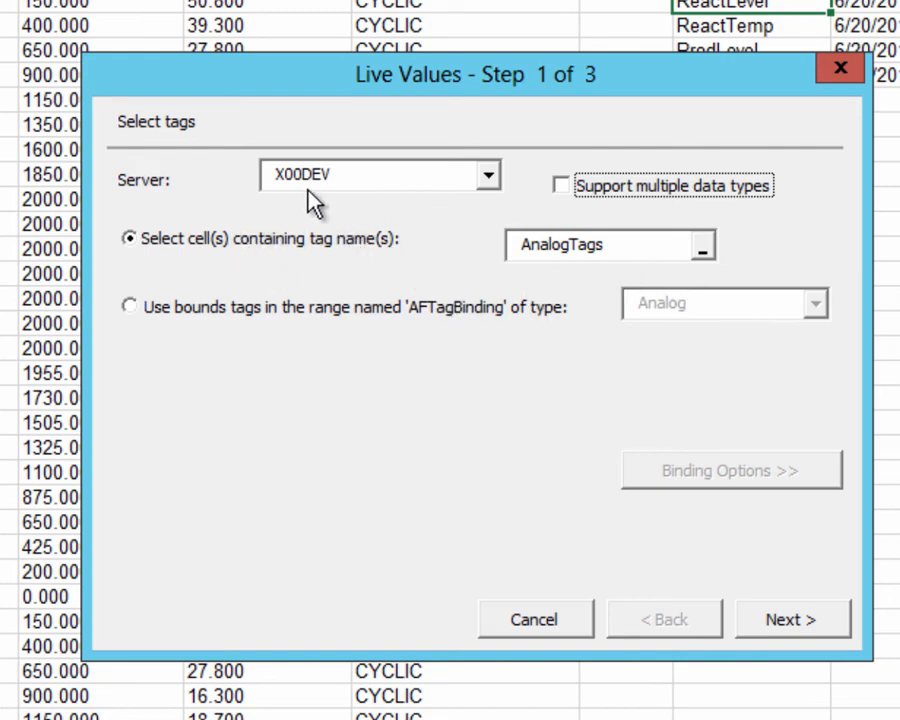
pyautogui.click(476, 312)
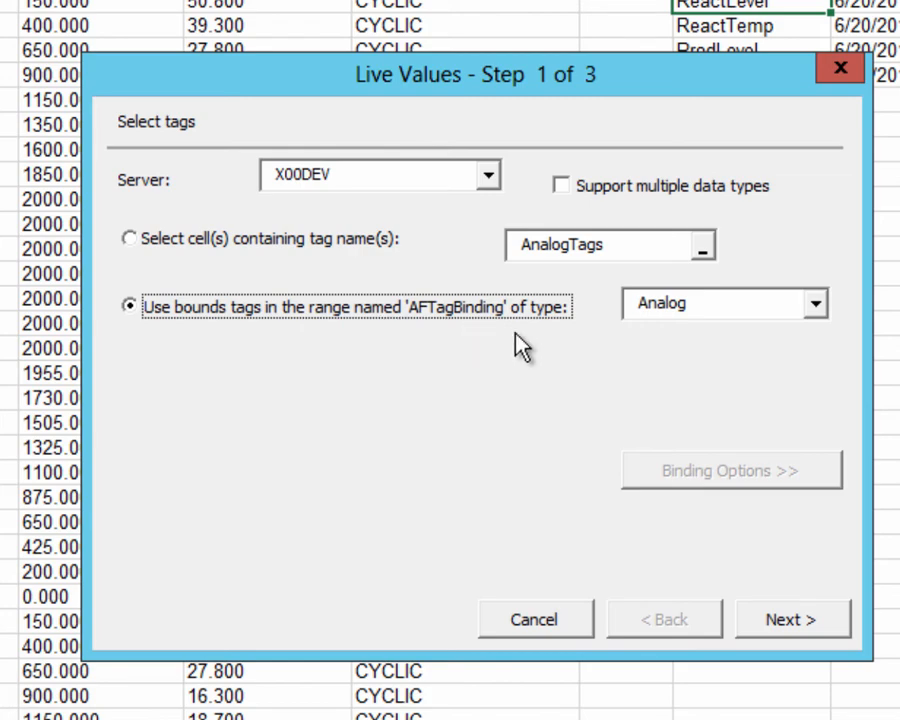
pyautogui.click(810, 308)
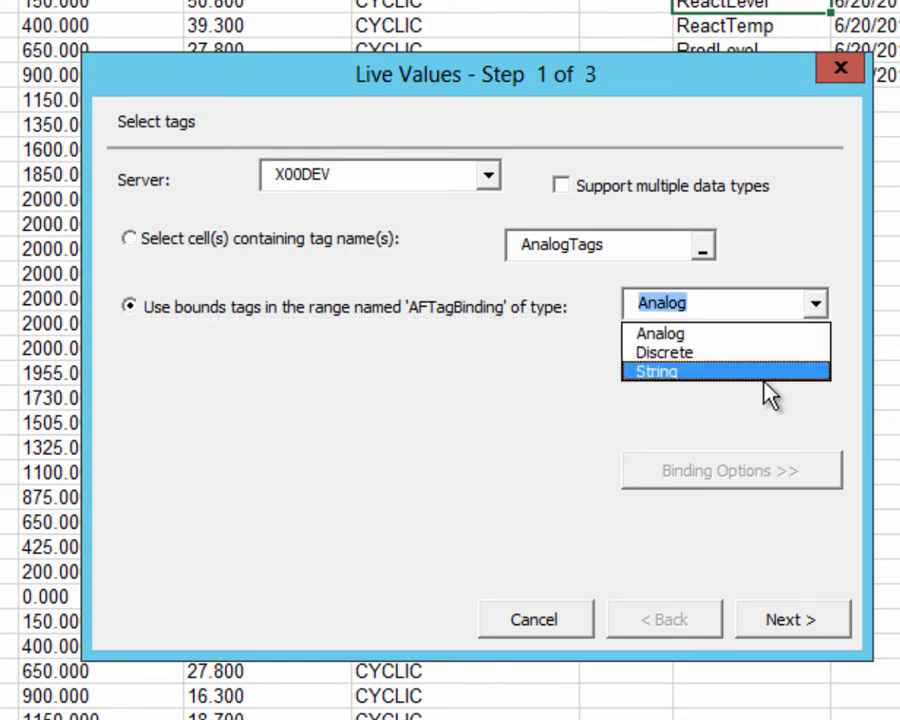
pyautogui.click(700, 310)
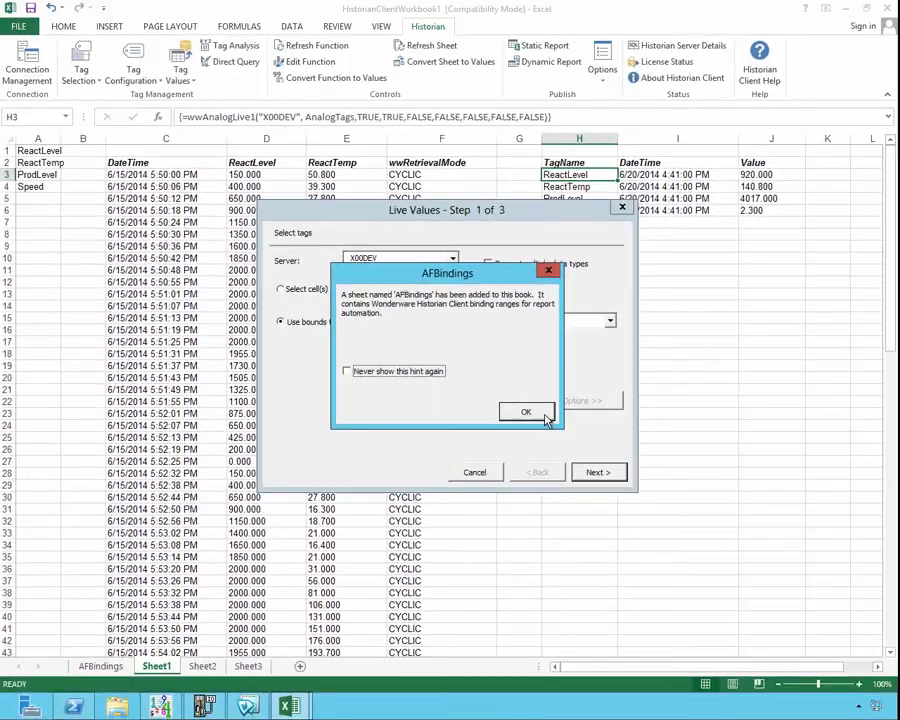
pyautogui.click(753, 301)
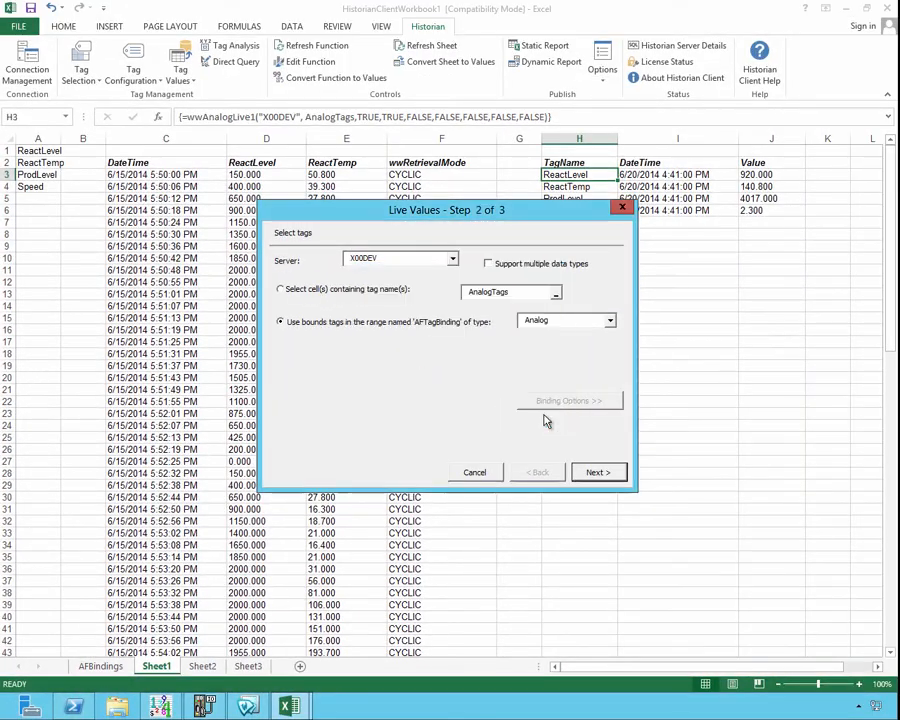
# - Set the query's output to Sheet1 cell H9 and insert the live values with tag name and date time
pyautogui.click(479, 269)
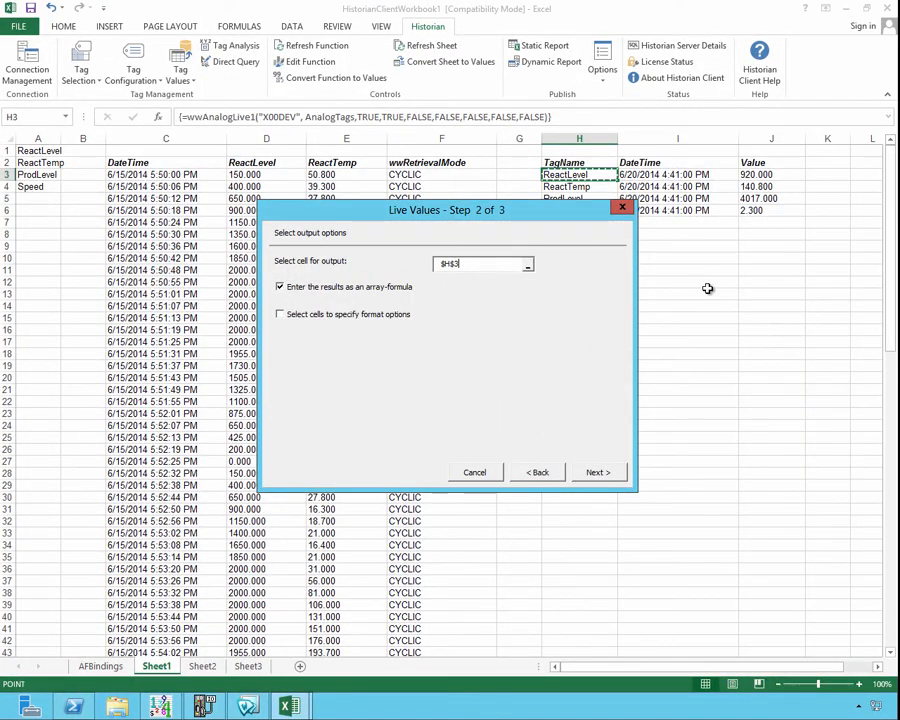
pyautogui.moveTo(562, 214); pyautogui.dragTo(432, 295)
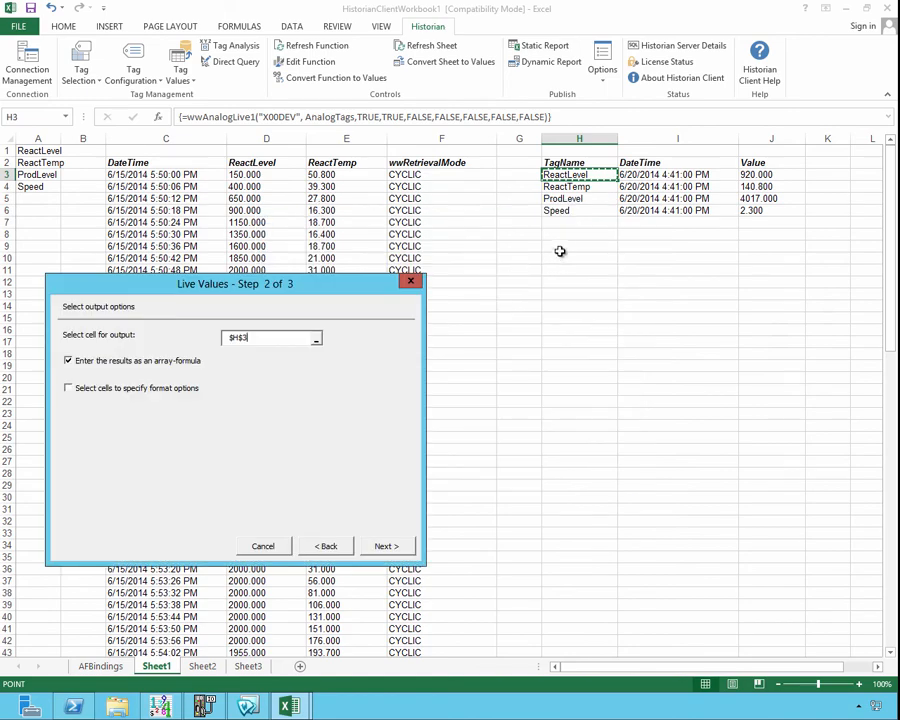
pyautogui.click(562, 247)
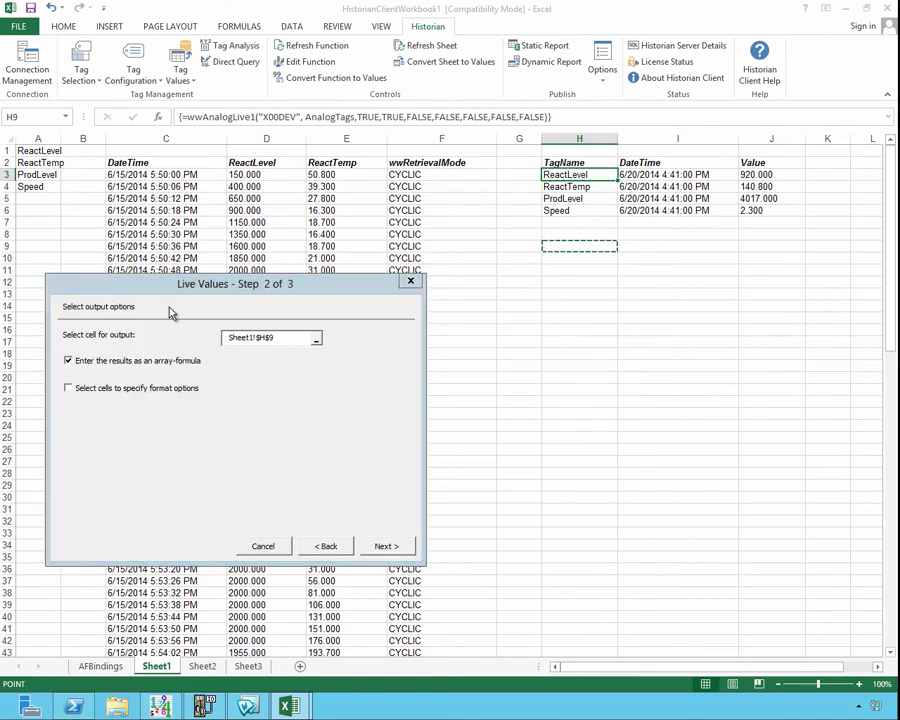
pyautogui.click(389, 548)
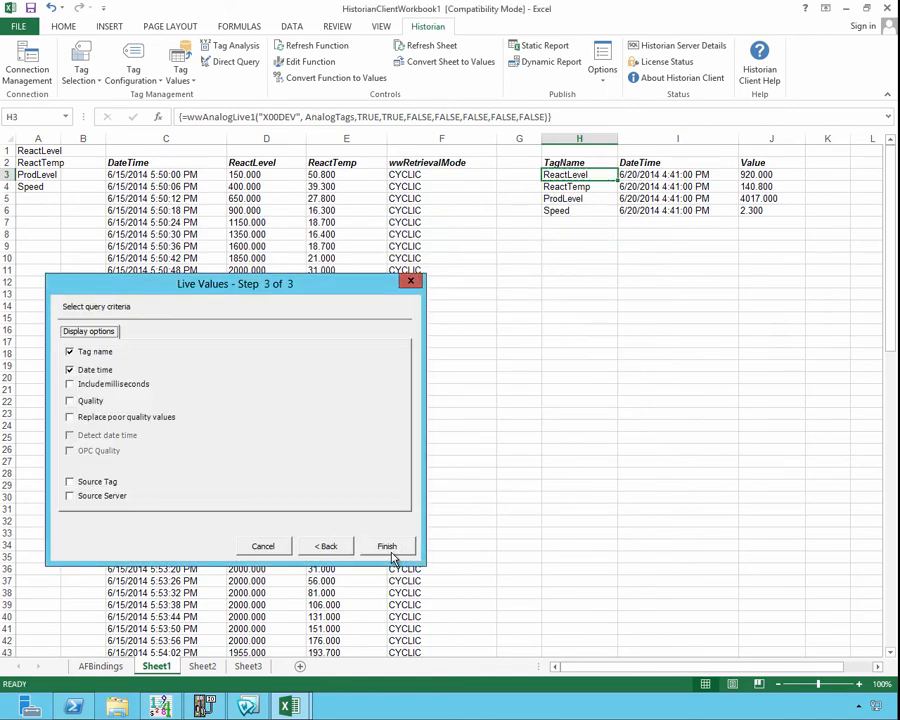
pyautogui.click(389, 548)
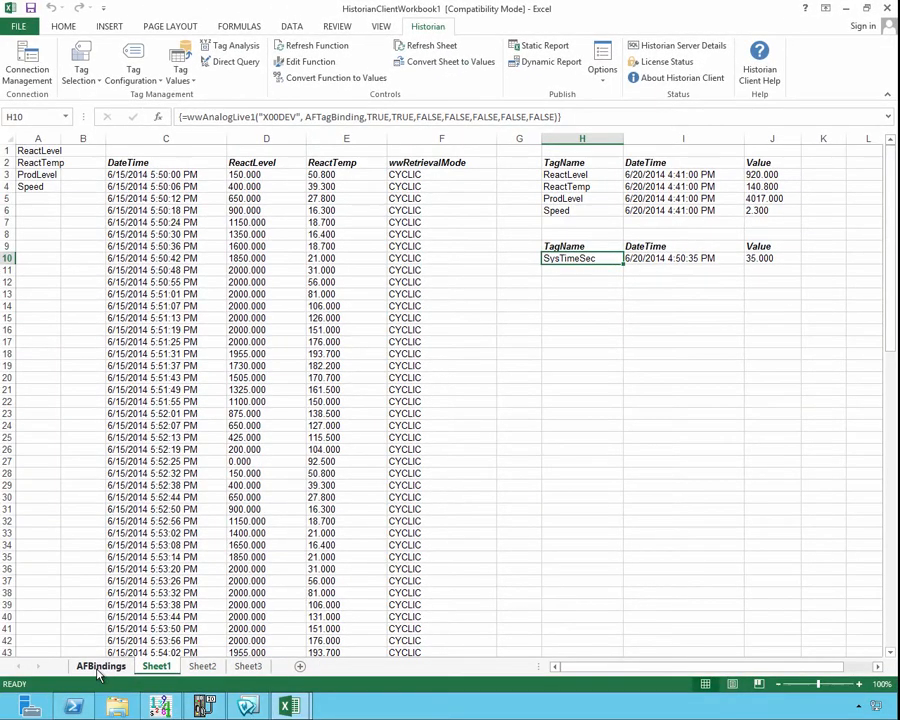
# - Examine the tag names in B12:B15 of the AFBindings sheet and the workbook's defined range names
pyautogui.click(101, 666)
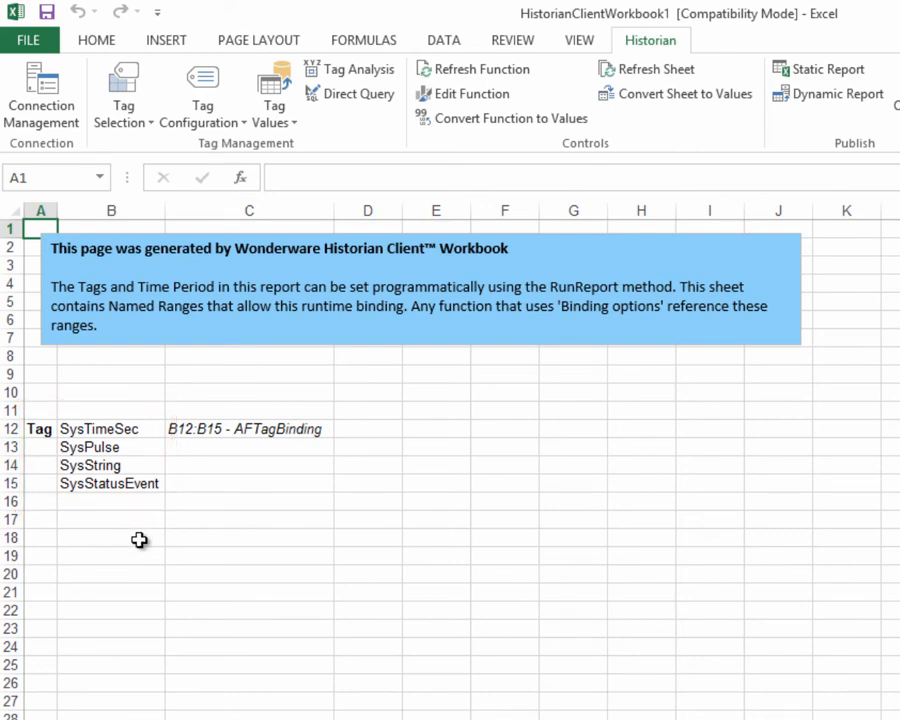
pyautogui.click(100, 428)
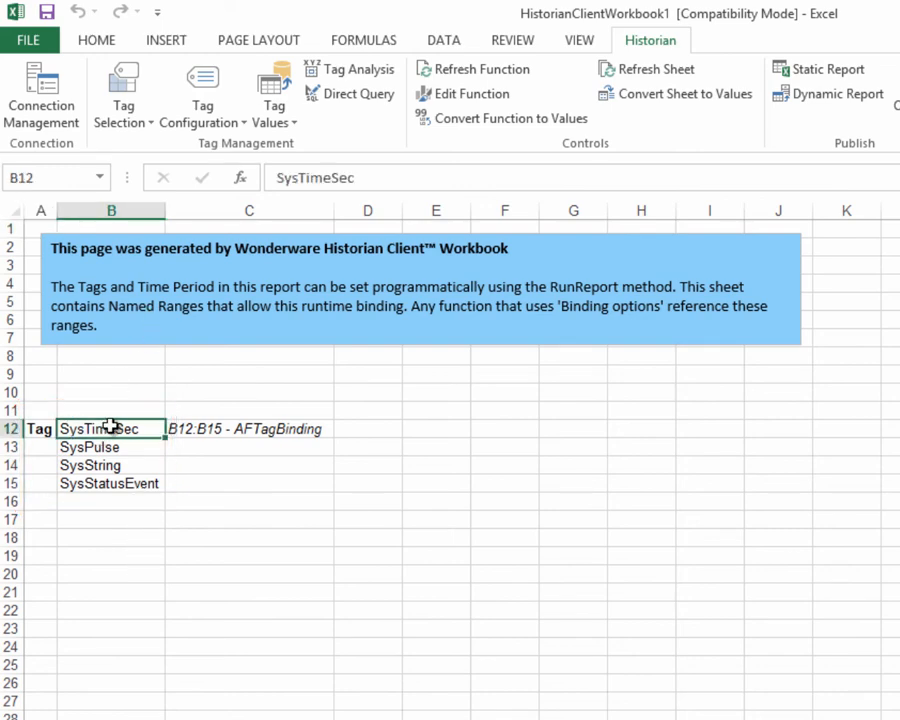
pyautogui.moveTo(104, 426); pyautogui.dragTo(108, 487)
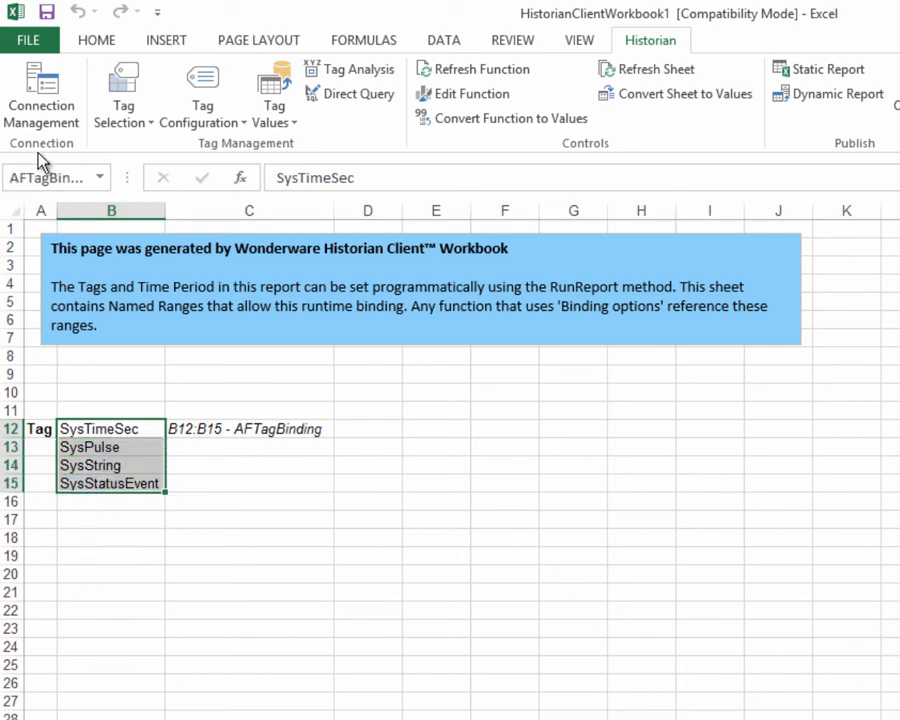
pyautogui.click(101, 180)
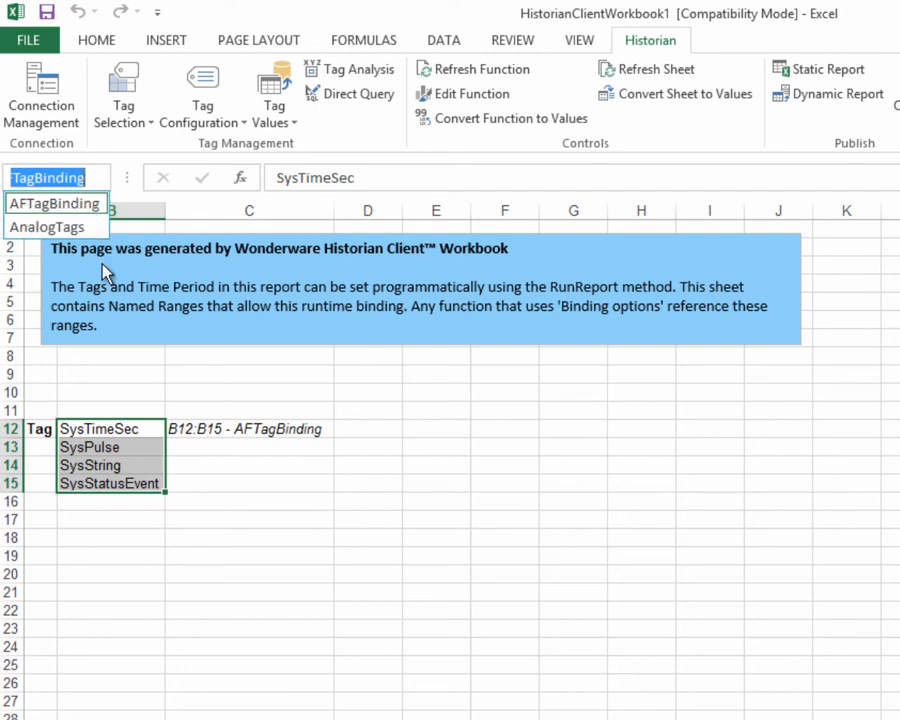
pyautogui.press('Escape')
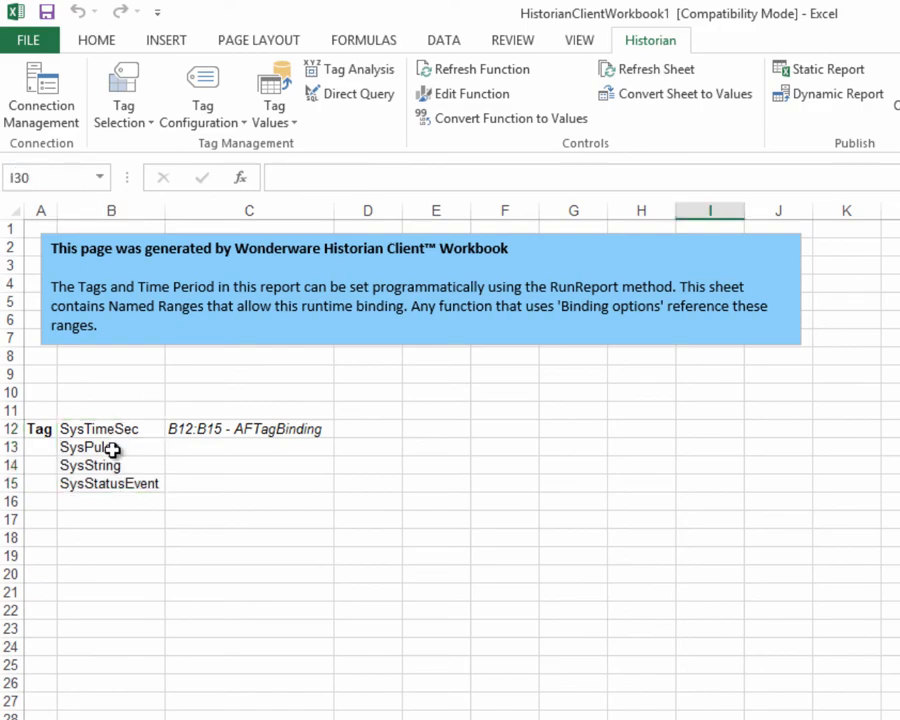
pyautogui.moveTo(113, 430); pyautogui.dragTo(110, 485)
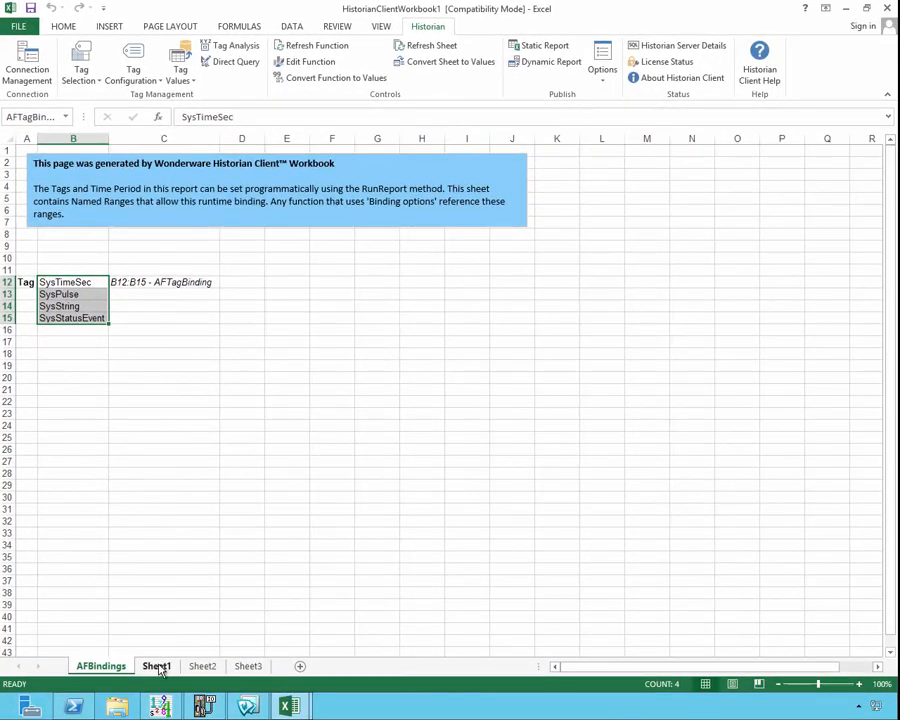
# - Compare the bound-tag query result on Sheet1 with the tags in the AFBindings sheet's AFTagBinding range
pyautogui.click(155, 666)
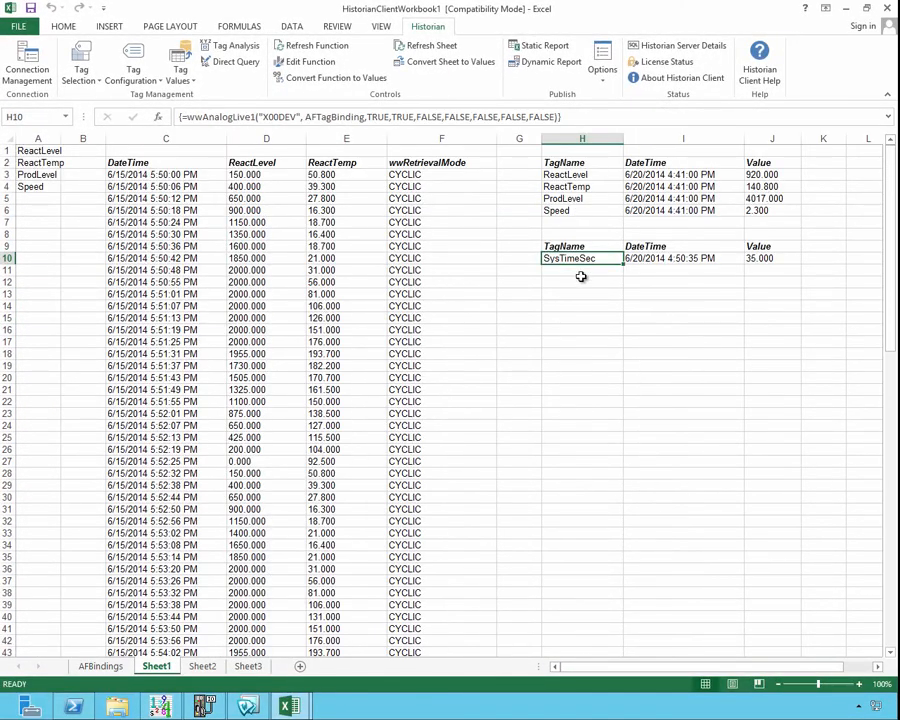
pyautogui.click(101, 666)
pyautogui.click(78, 284)
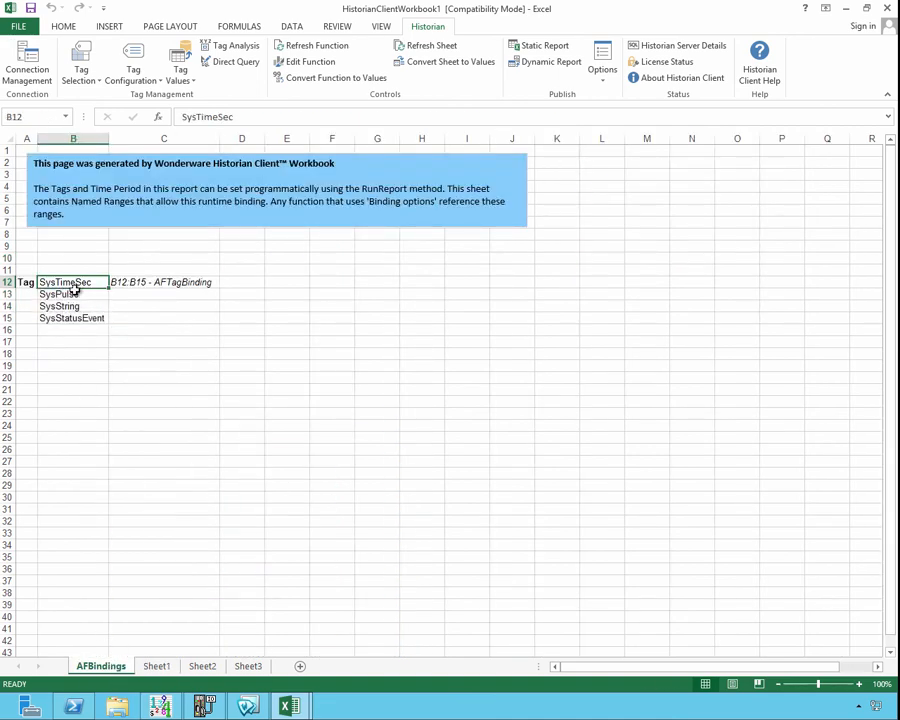
pyautogui.click(72, 318)
pyautogui.click(156, 666)
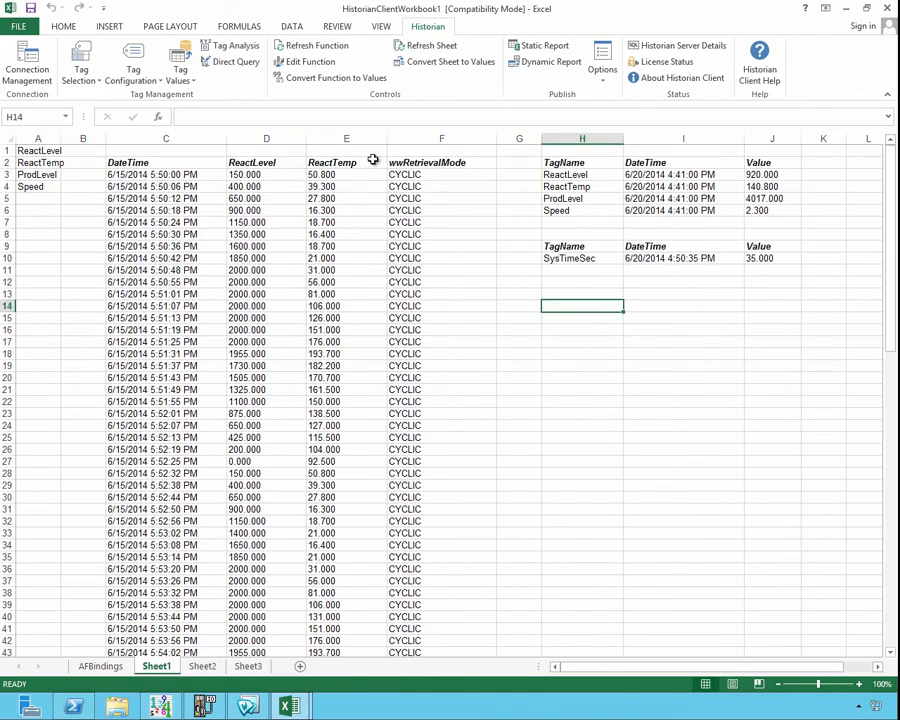
# - Insert a Live Values query for the AFTagBinding range's bound tags of type Discrete, output as an array formula at Sheet1 cell H14
pyautogui.click(180, 62)
pyautogui.click(200, 94)
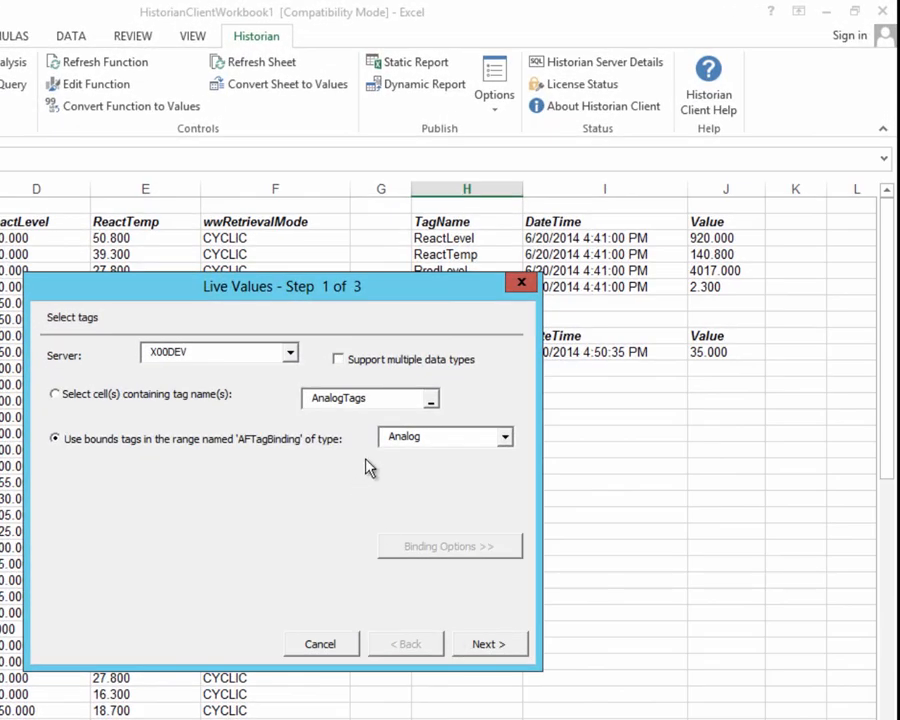
pyautogui.click(509, 365)
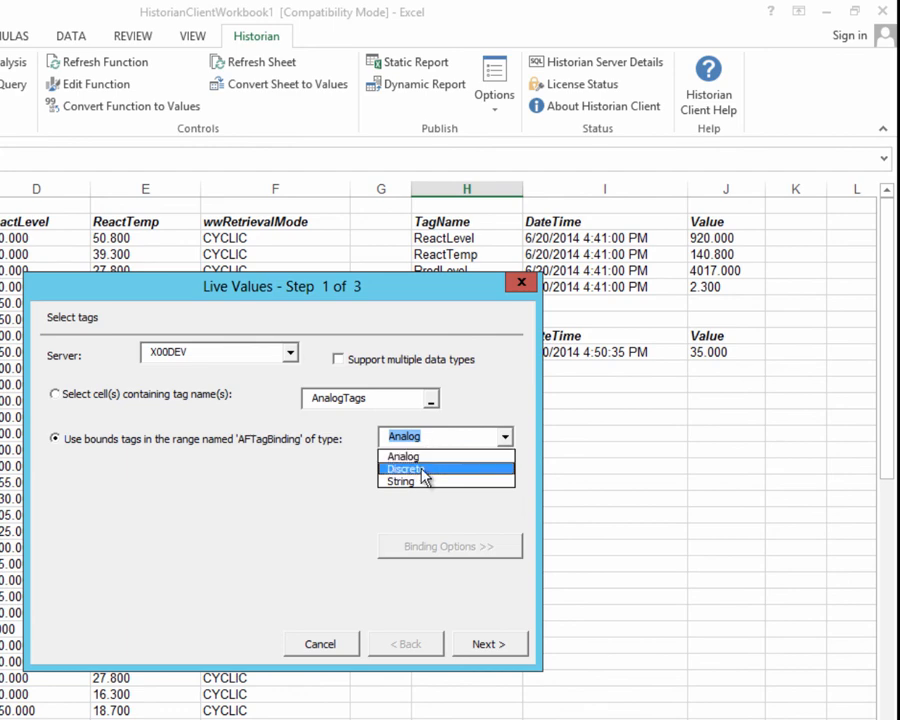
pyautogui.click(420, 468)
pyautogui.click(513, 647)
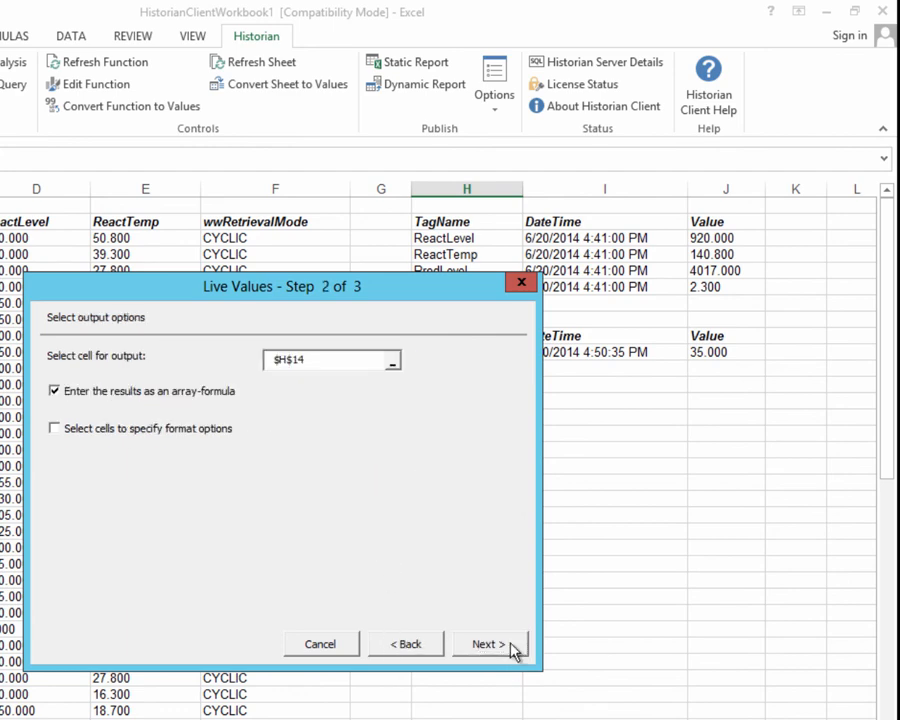
pyautogui.click(514, 646)
pyautogui.click(514, 646)
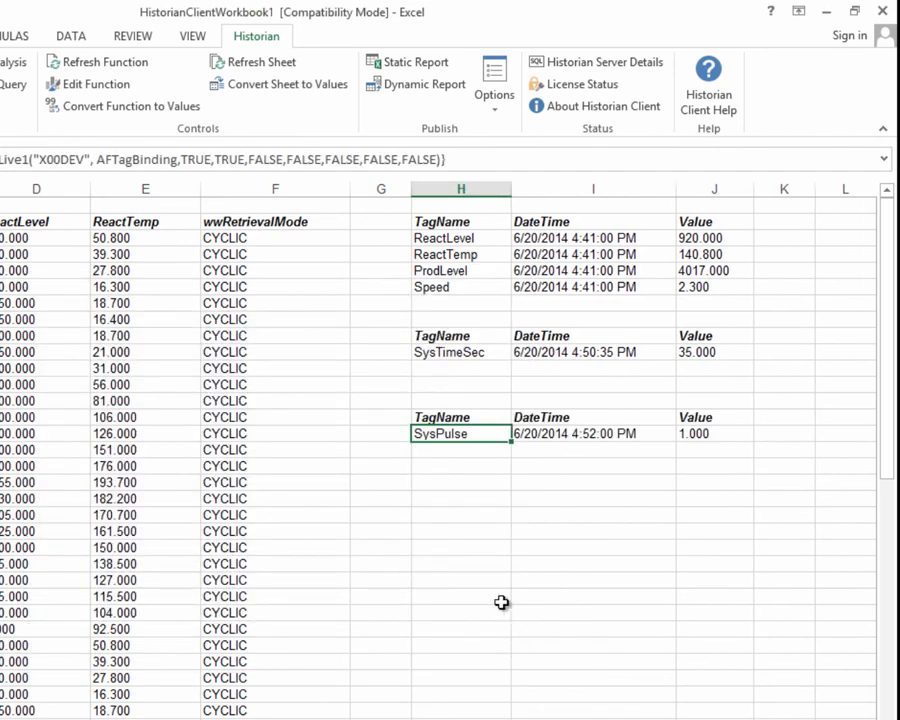
# - Examine the bound tags on the AFBindings sheet and the cell reference of the AFTagBinding name in the Name Manager
pyautogui.click(101, 666)
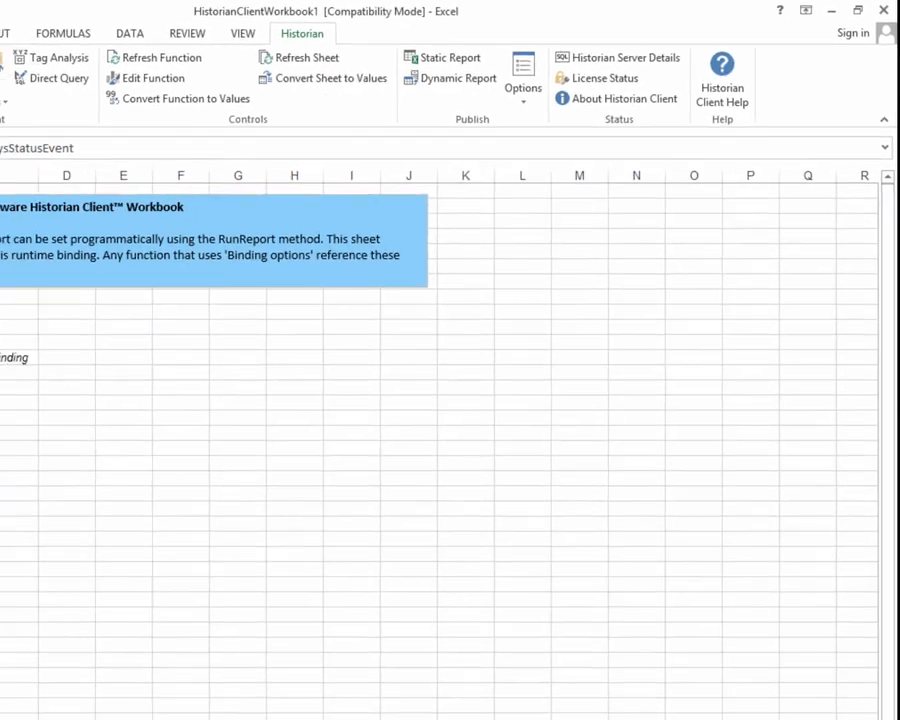
pyautogui.click(63, 297)
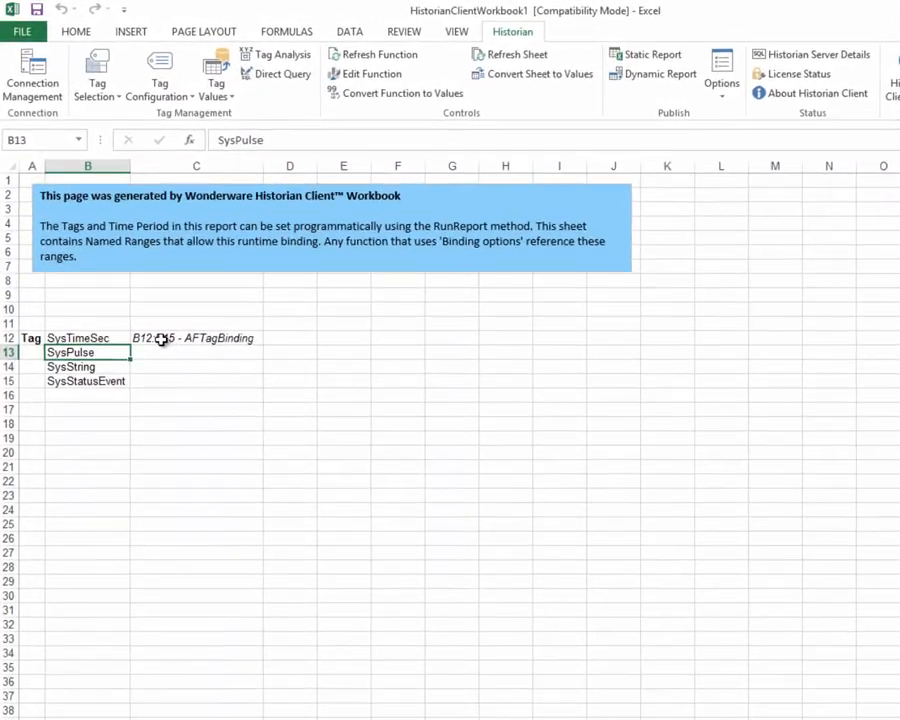
pyautogui.click(137, 285)
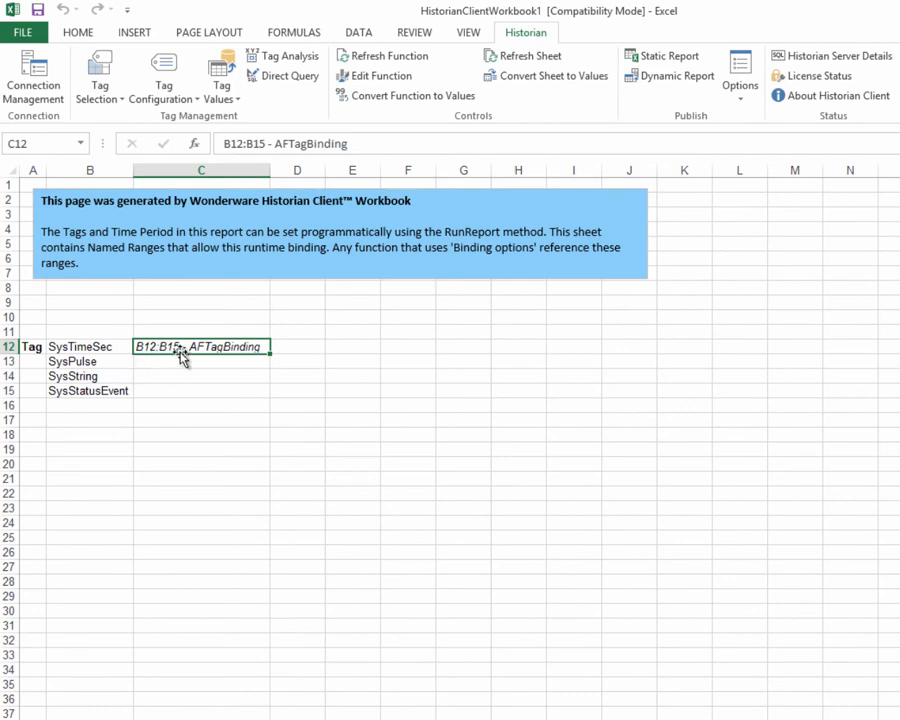
pyautogui.click(322, 36)
pyautogui.click(482, 88)
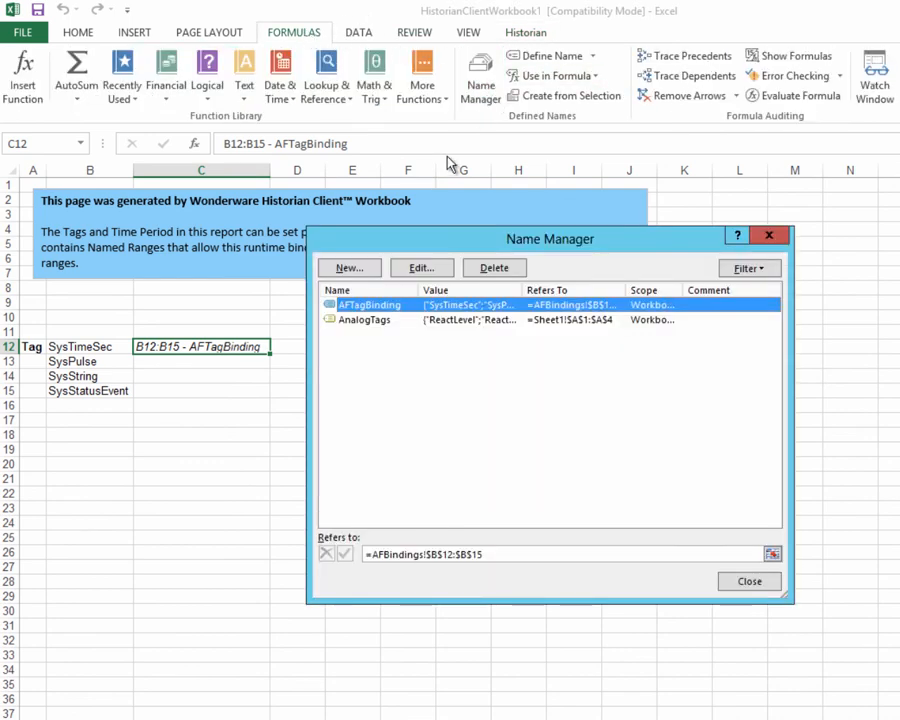
pyautogui.click(490, 557)
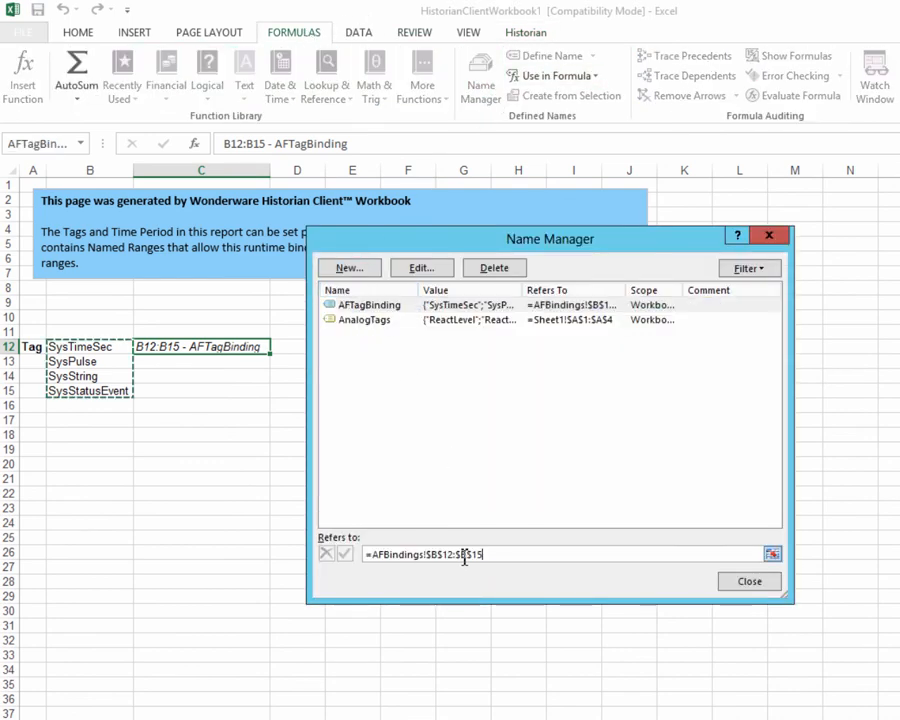
pyautogui.click(748, 586)
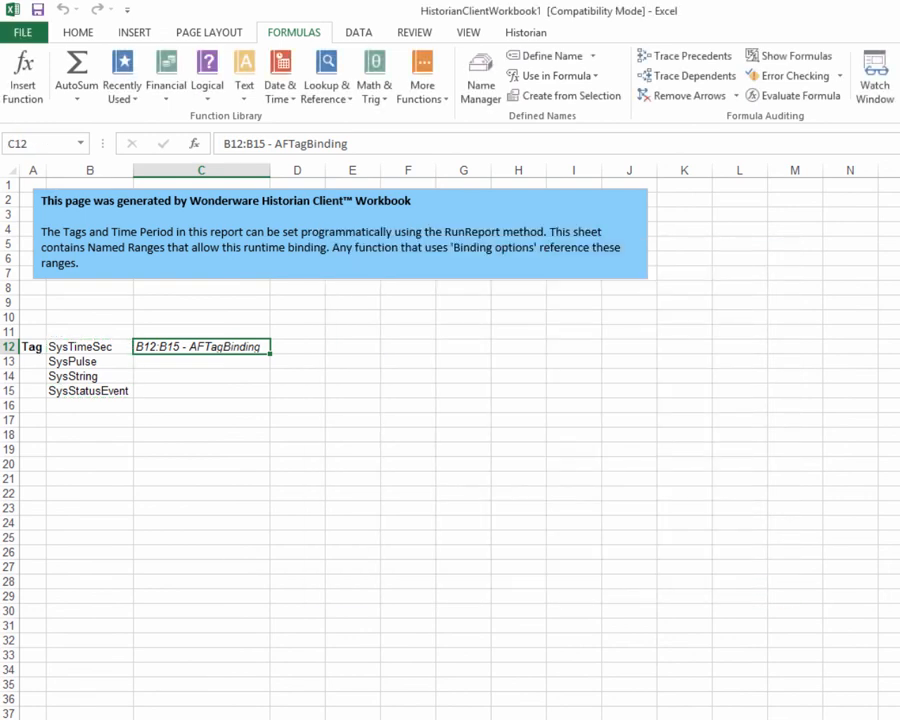